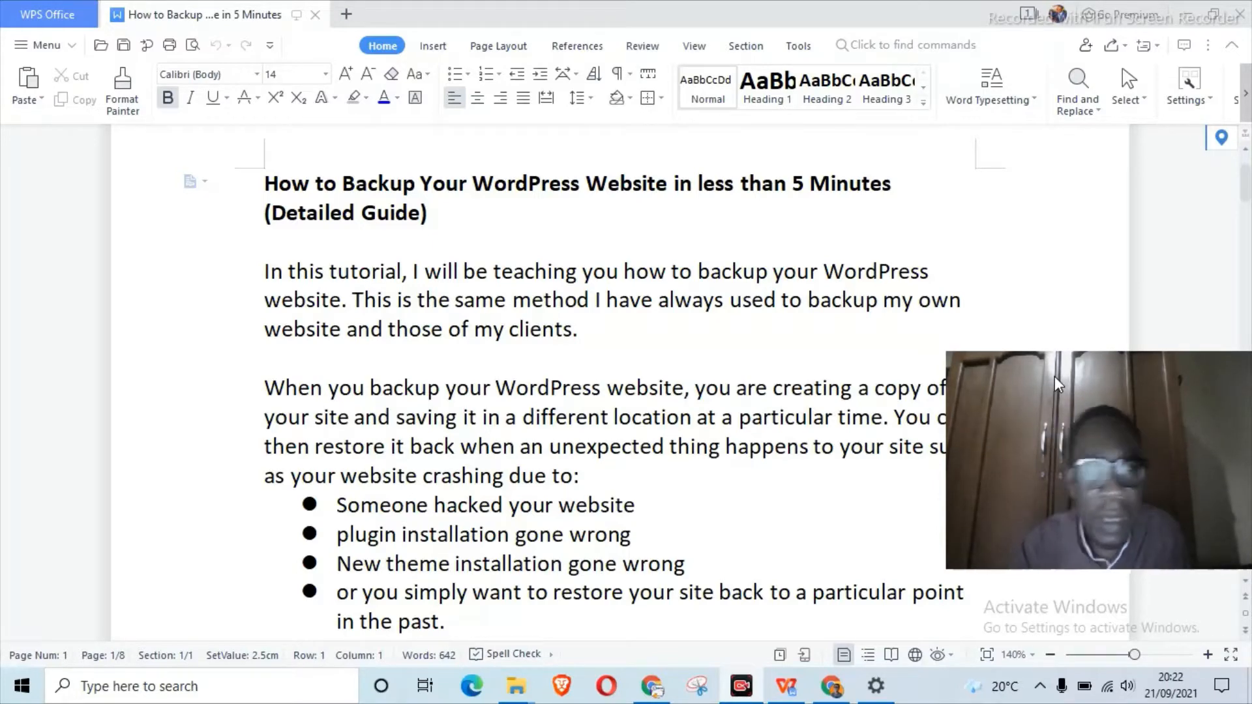
Read the introduction of the WordPress backup guide through to the Step 1 heading about installing a backup plugin.
{"action": "scroll", "coordinate": [764, 350], "scroll_direction": "down", "scroll_amount": 3}
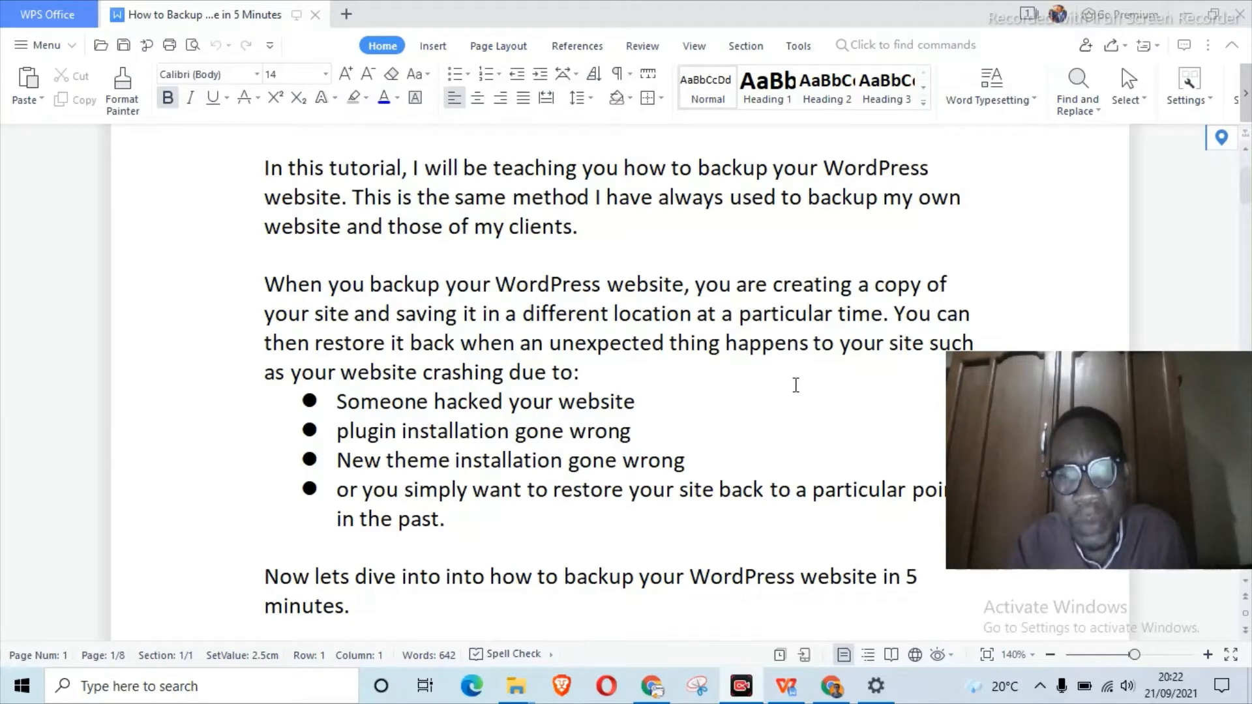
{"action": "scroll", "coordinate": [796, 386], "scroll_direction": "down", "scroll_amount": 1}
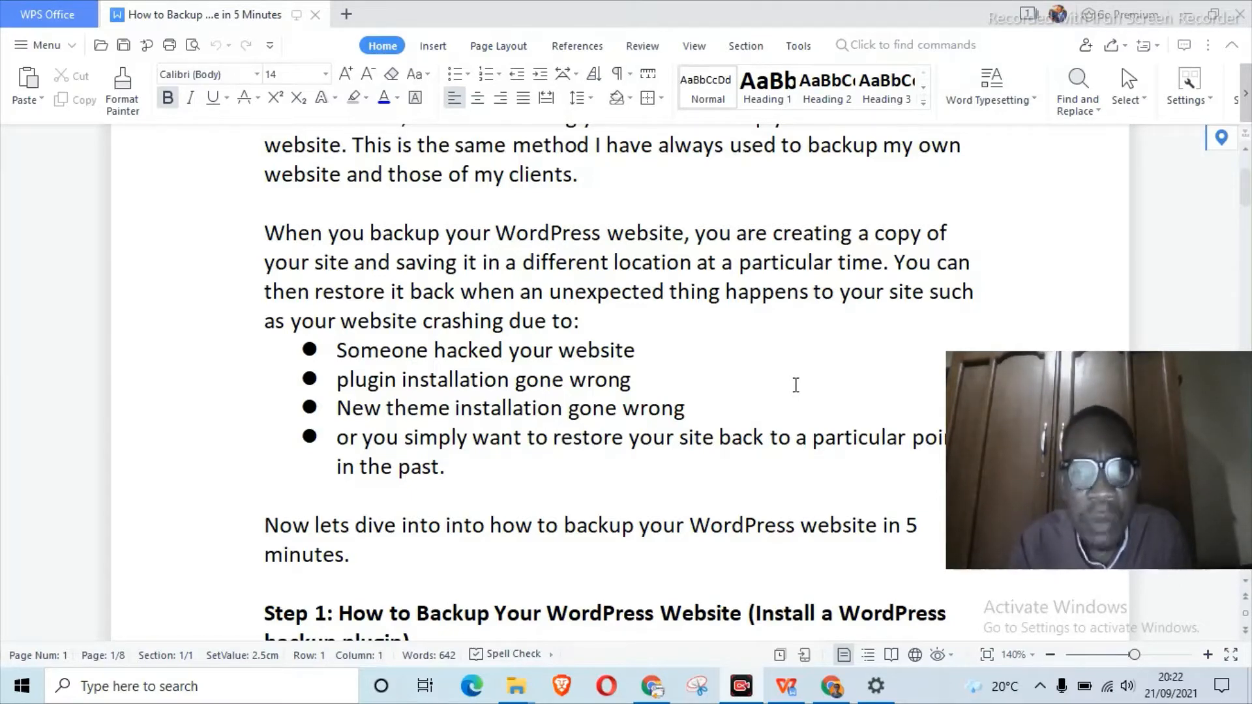
{"action": "scroll", "coordinate": [796, 385], "scroll_direction": "down", "scroll_amount": 1}
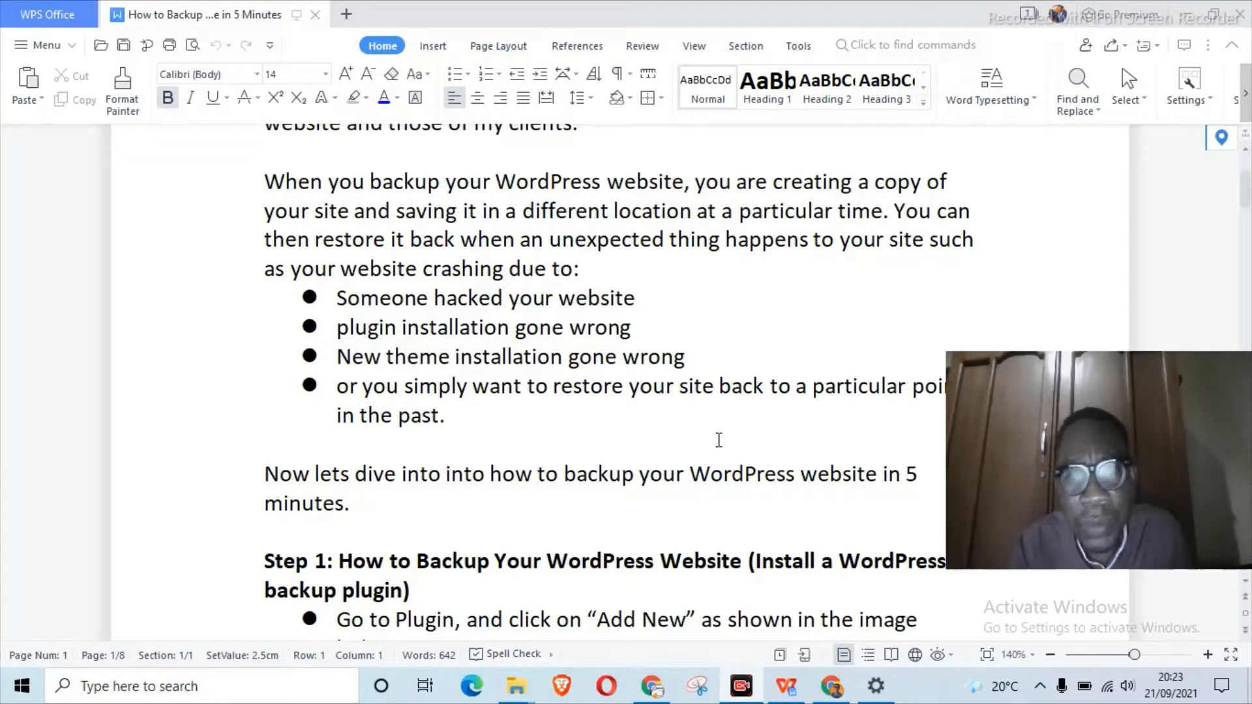
{"action": "scroll", "coordinate": [719, 440], "scroll_direction": "down", "scroll_amount": 2}
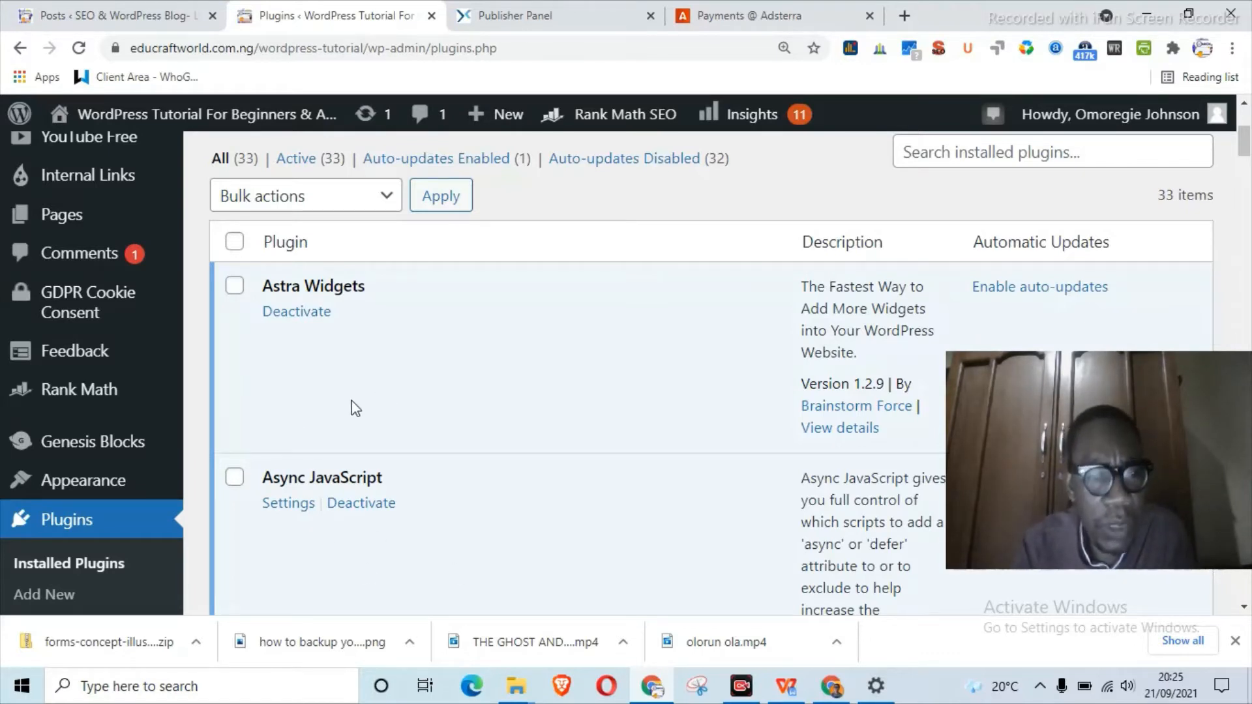
In the WordPress dashboard, go to the page for adding new plugins and search for "updraft".
{"action": "scroll", "coordinate": [84, 460], "scroll_direction": "down", "scroll_amount": 1}
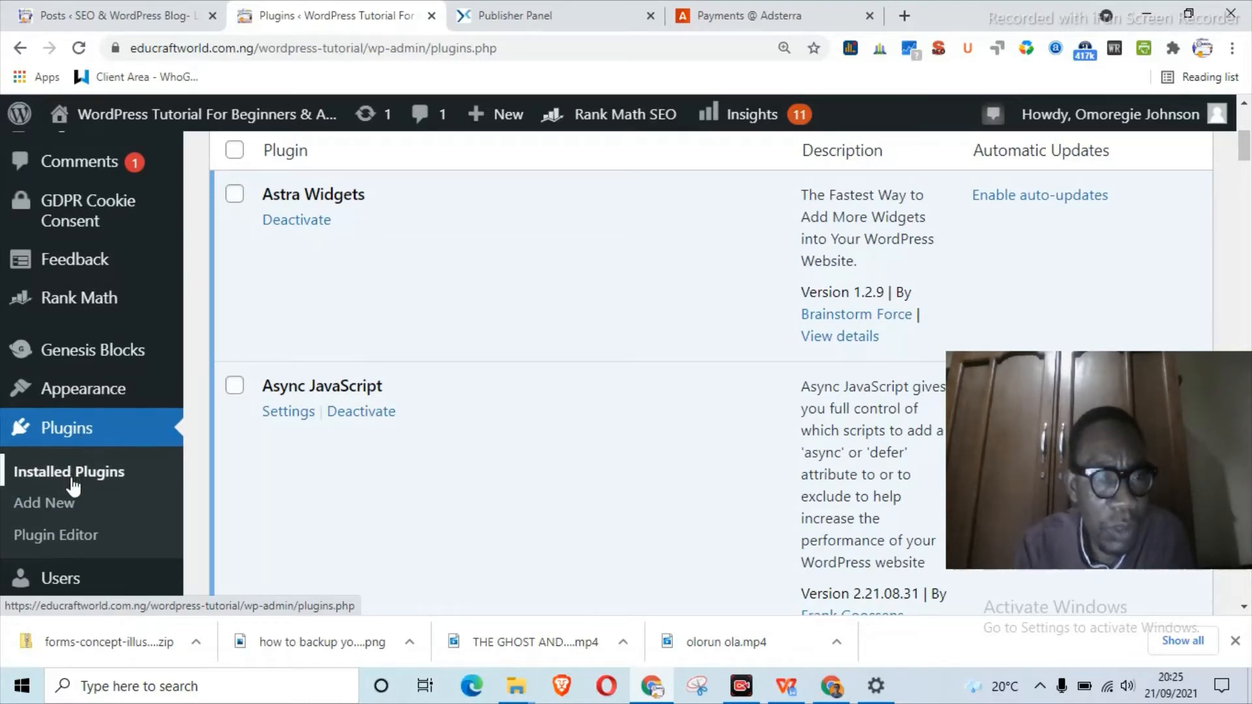
{"action": "left_click", "coordinate": [60, 516]}
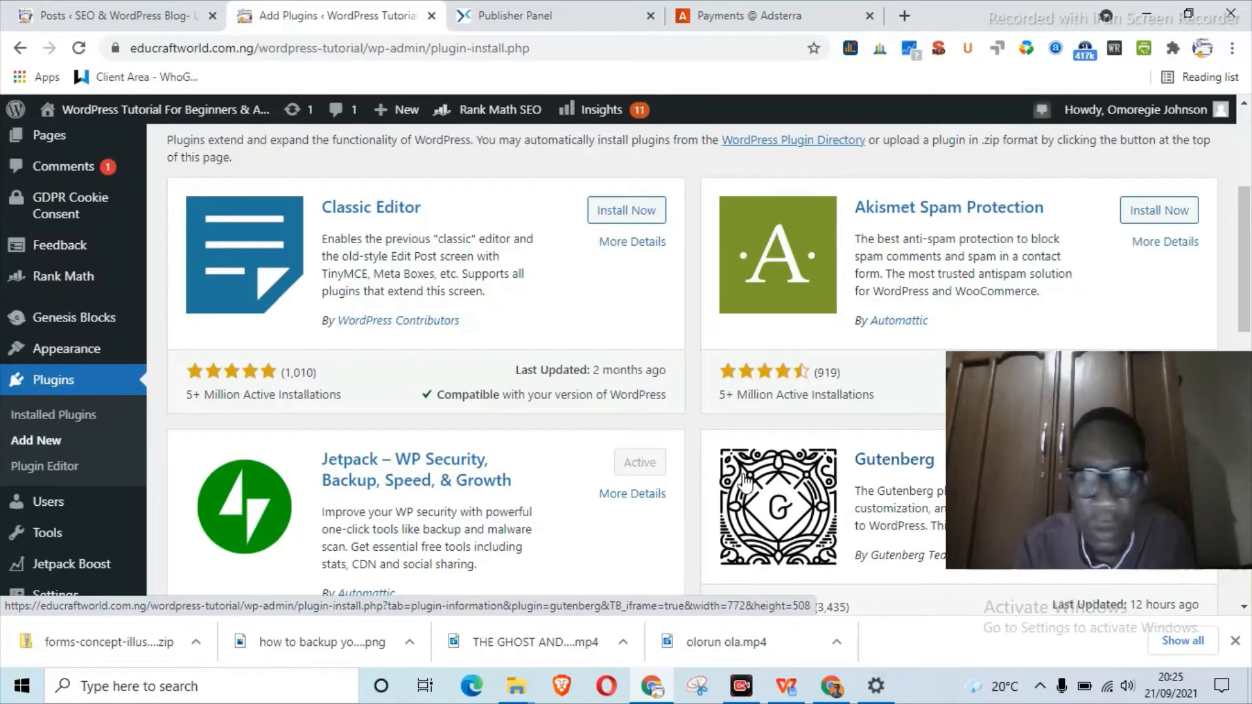
{"action": "scroll", "coordinate": [745, 483], "scroll_direction": "up", "scroll_amount": 1}
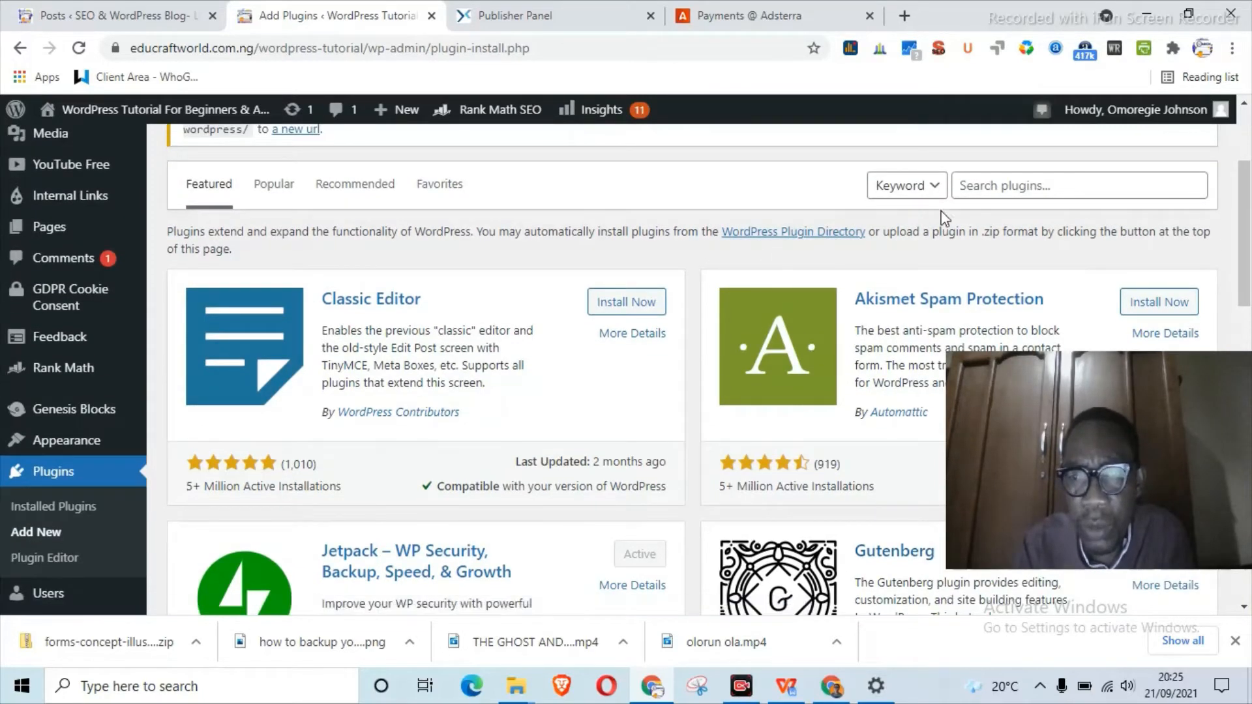
{"action": "left_click", "coordinate": [993, 186]}
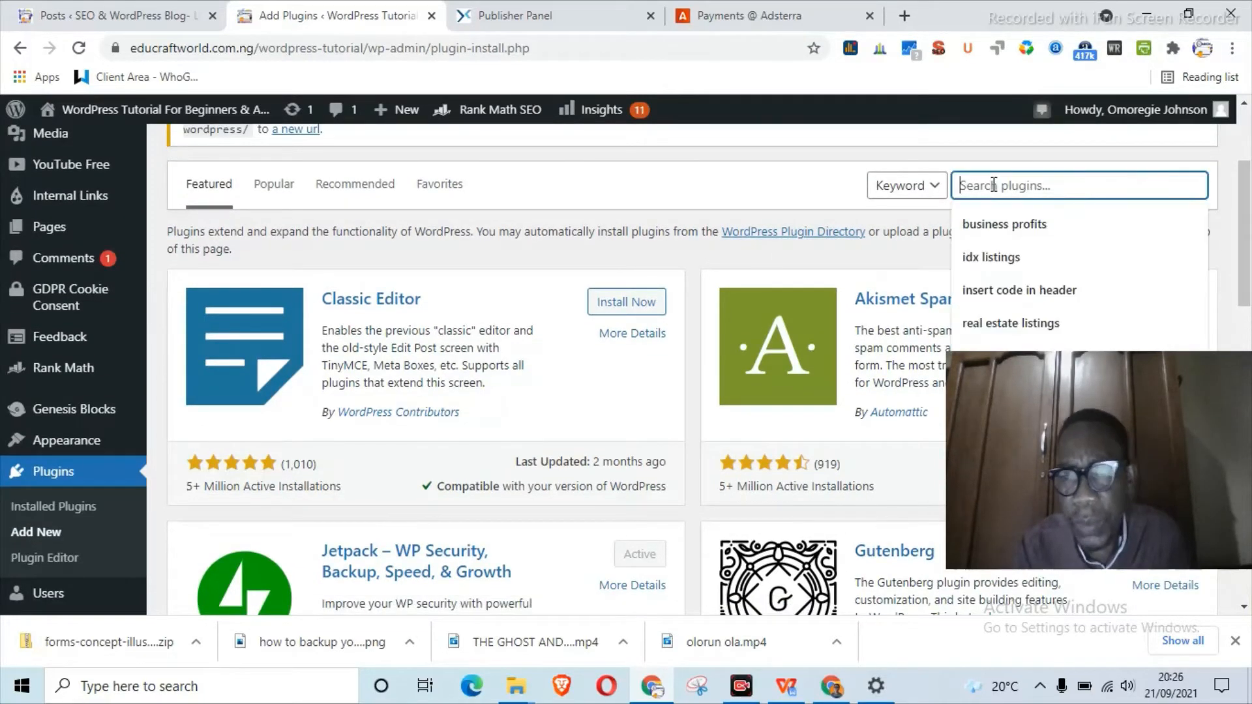
{"action": "type", "text": "updraft"}
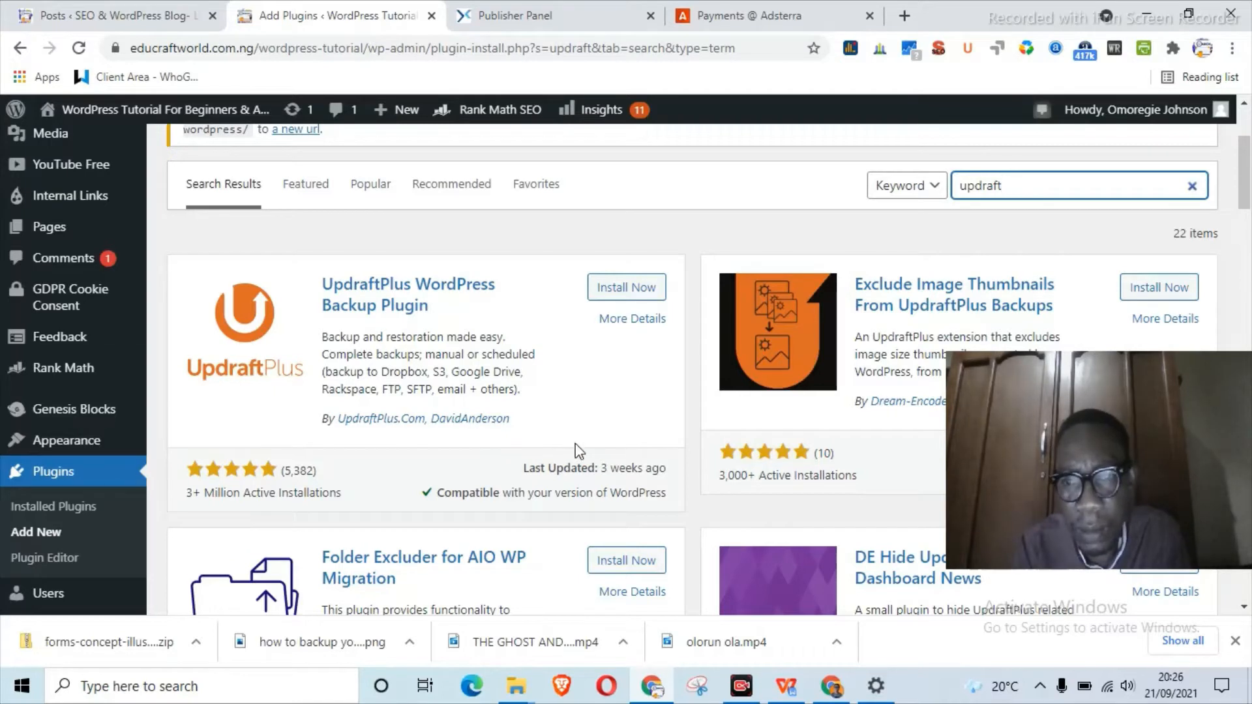
Install and activate the UpdraftPlus WordPress Backup Plugin.
{"action": "scroll", "coordinate": [577, 450], "scroll_direction": "down", "scroll_amount": 1}
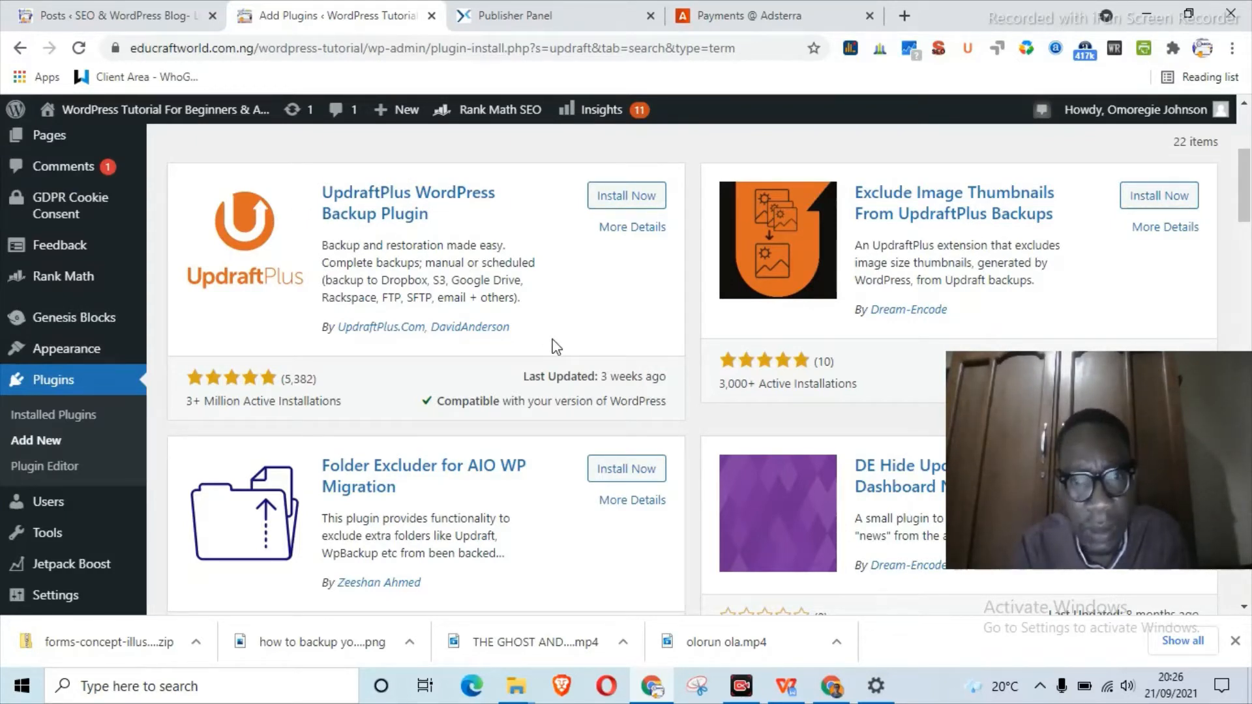
{"action": "left_click", "coordinate": [629, 206]}
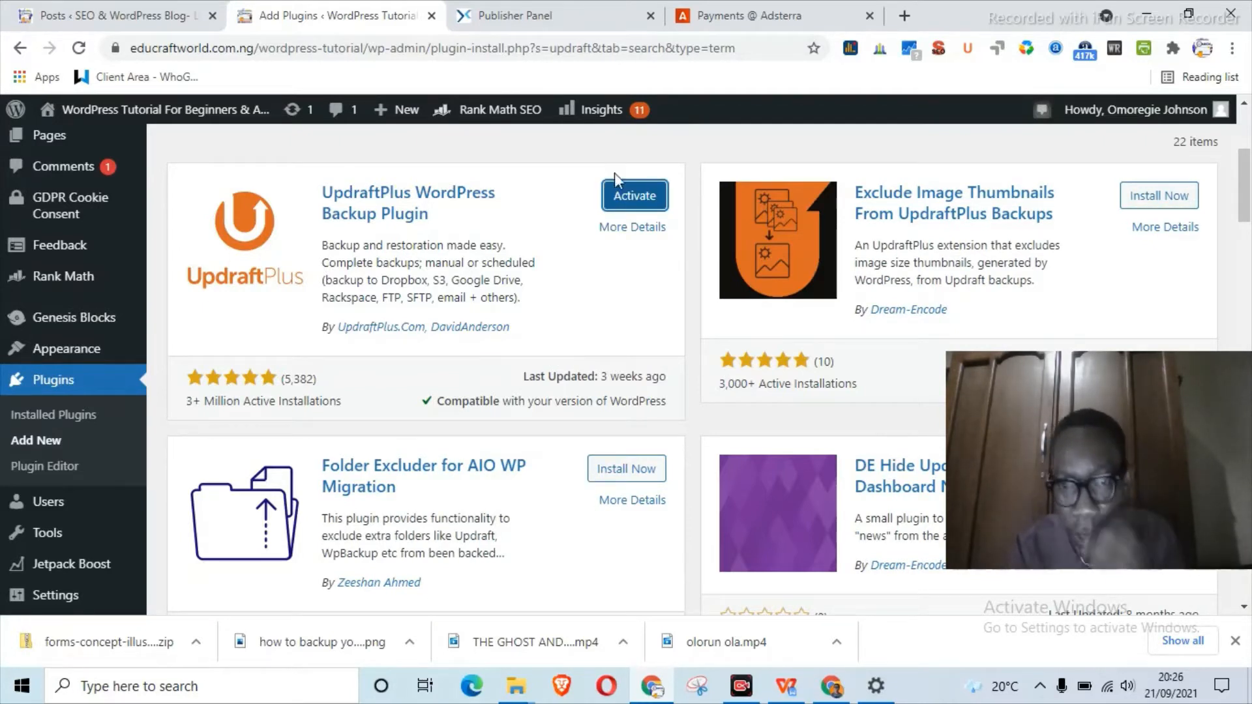
{"action": "left_click", "coordinate": [628, 209]}
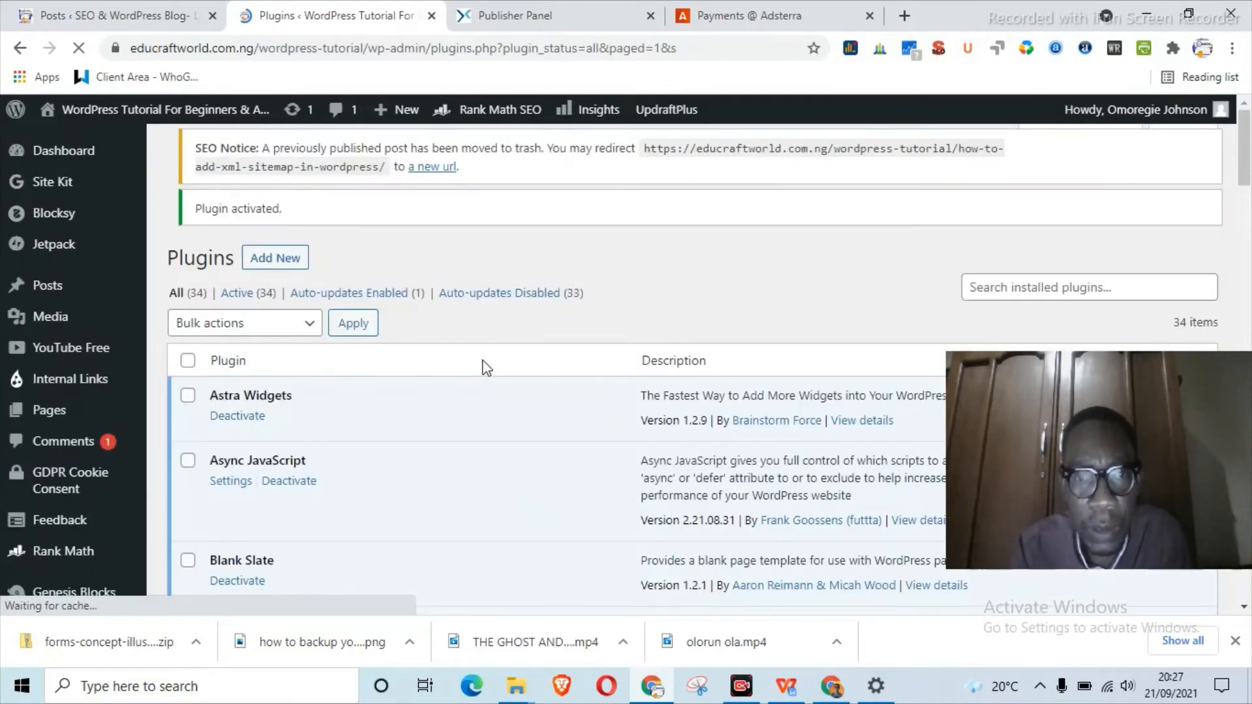
Find UpdraftPlus - Backup/Restore among the installed plugins and open its settings.
{"action": "scroll", "coordinate": [491, 357], "scroll_direction": "down", "scroll_amount": 6}
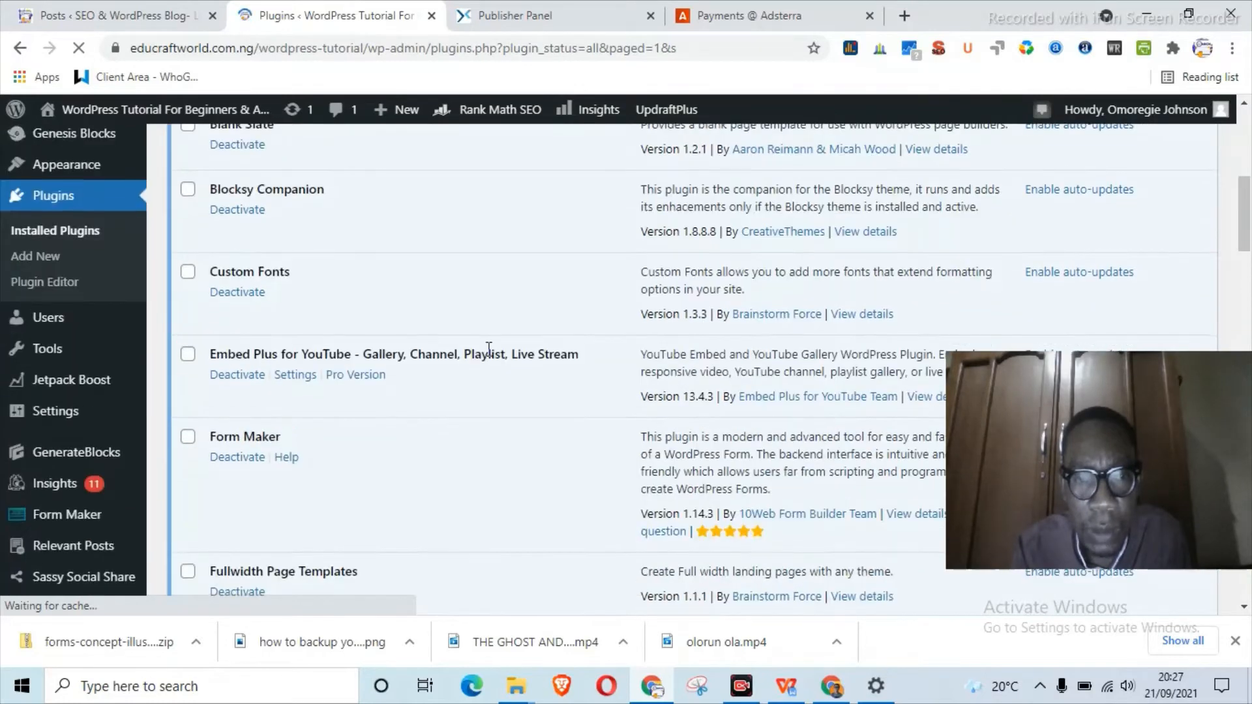
{"action": "scroll", "coordinate": [490, 353], "scroll_direction": "down", "scroll_amount": 7}
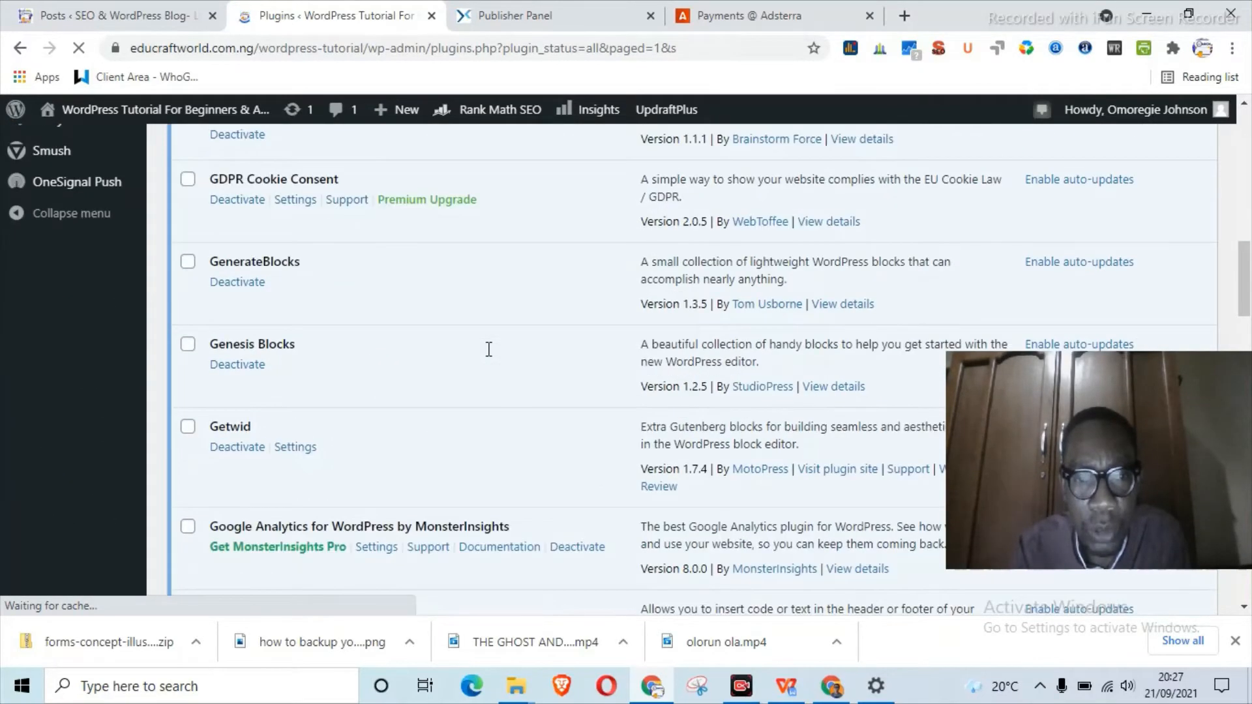
{"action": "scroll", "coordinate": [488, 350], "scroll_direction": "down", "scroll_amount": 20}
{"action": "scroll", "coordinate": [489, 349], "scroll_direction": "down", "scroll_amount": 1}
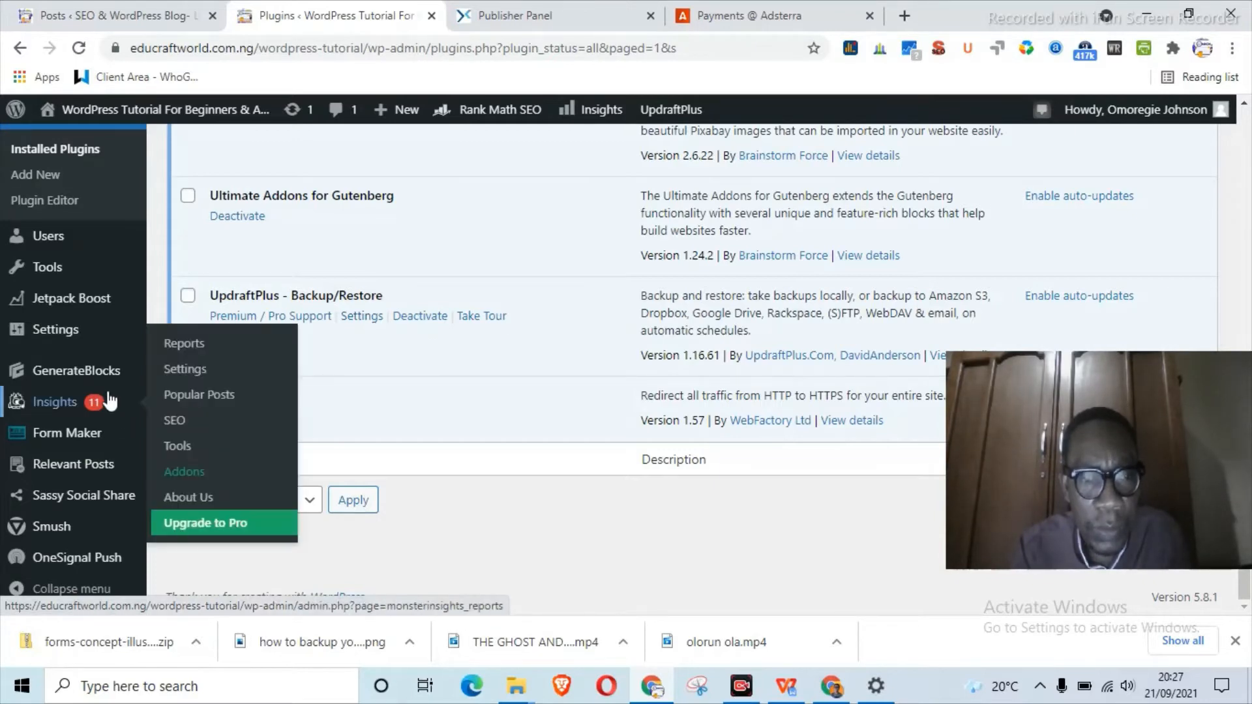
{"action": "scroll", "coordinate": [391, 457], "scroll_direction": "up", "scroll_amount": 2}
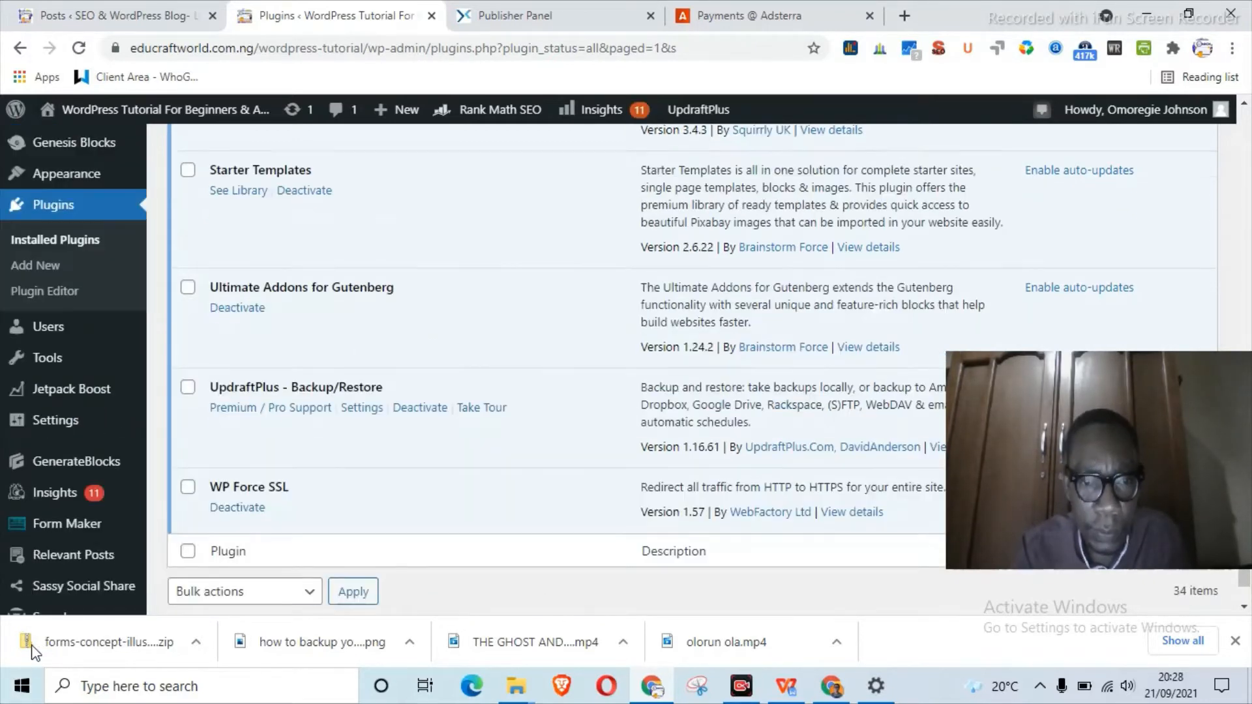
{"action": "left_click", "coordinate": [371, 411]}
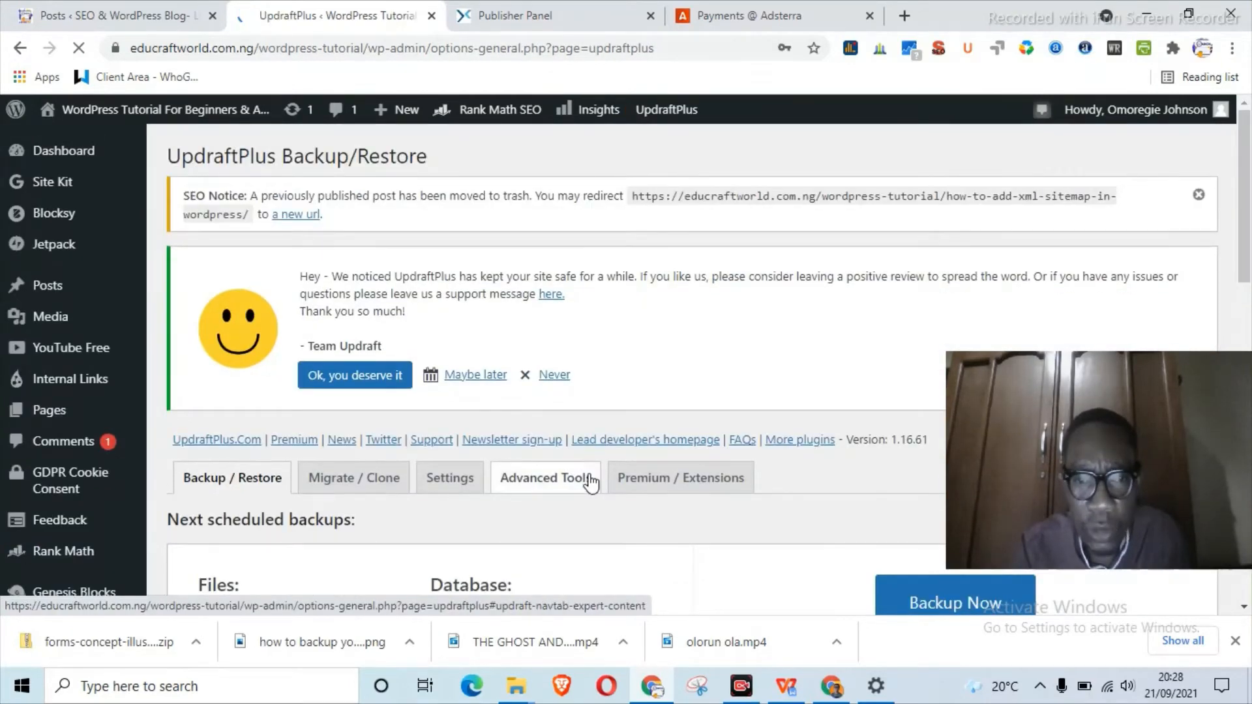
Review the scheduled backups, last log message and existing backups on the UpdraftPlus Backup / Restore page.
{"action": "scroll", "coordinate": [589, 482], "scroll_direction": "down", "scroll_amount": 3}
{"action": "scroll", "coordinate": [591, 483], "scroll_direction": "down", "scroll_amount": 3}
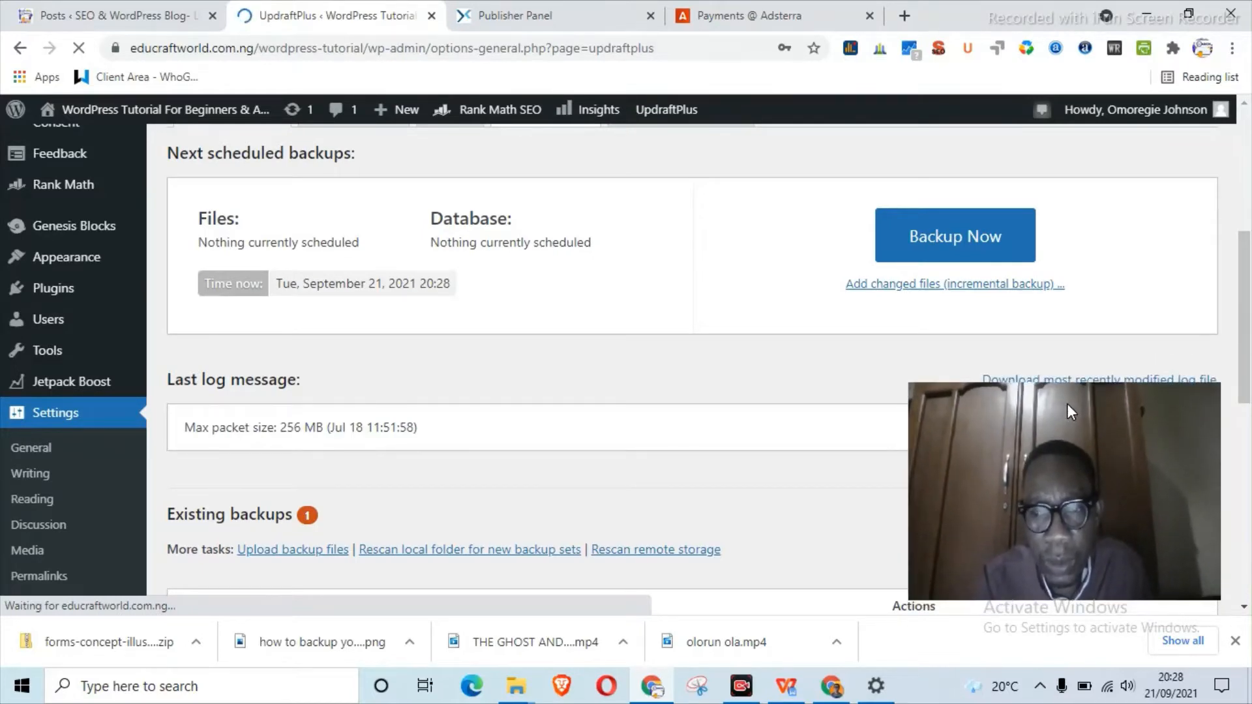
{"action": "scroll", "coordinate": [713, 394], "scroll_direction": "down", "scroll_amount": 5}
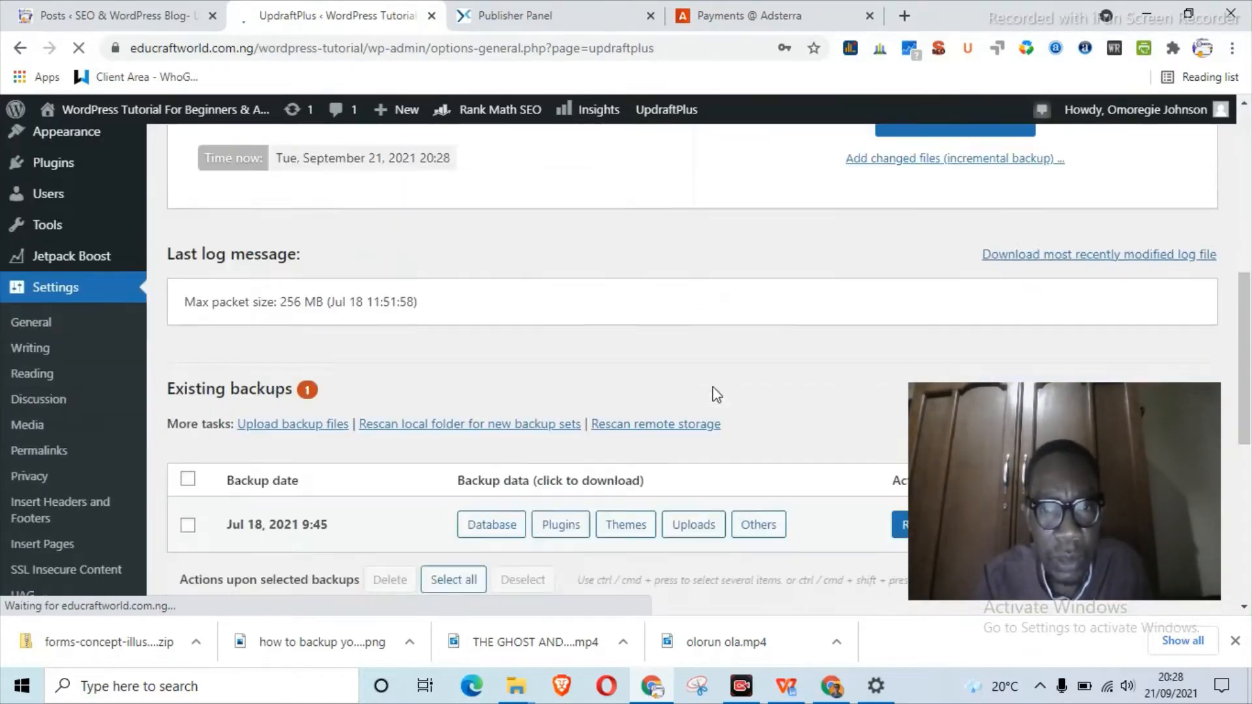
{"action": "scroll", "coordinate": [714, 394], "scroll_direction": "down", "scroll_amount": 3}
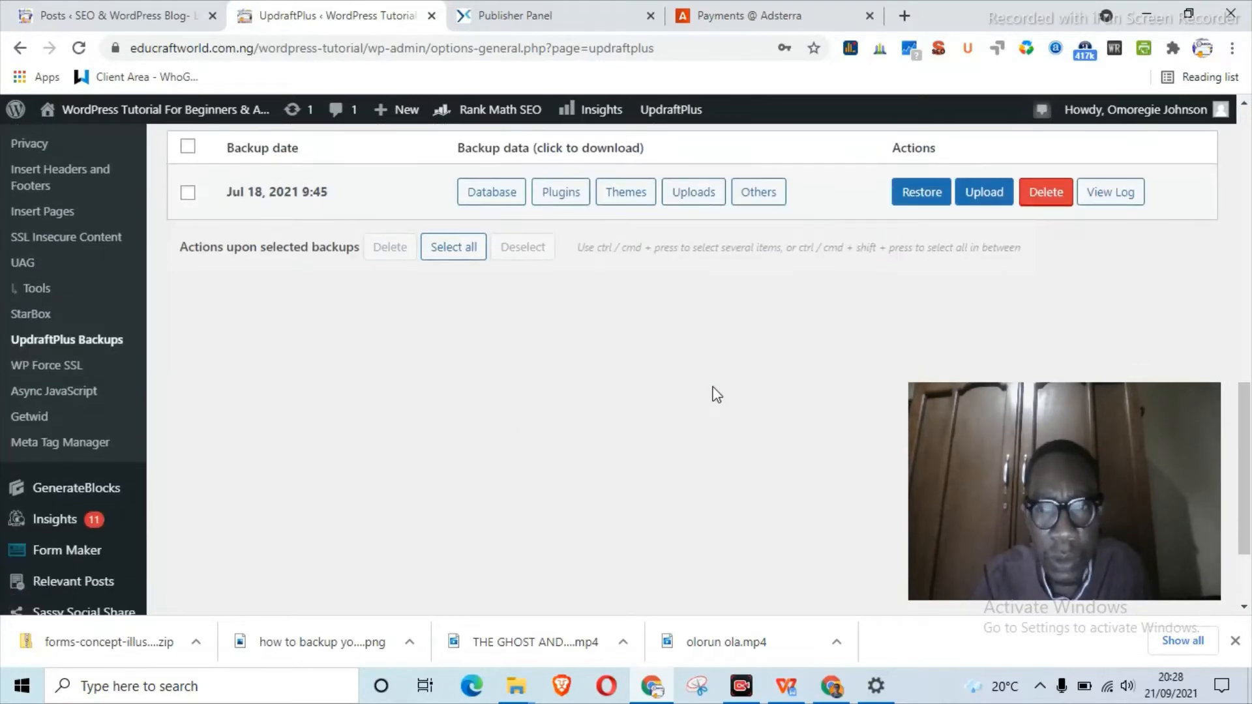
{"action": "scroll", "coordinate": [717, 395], "scroll_direction": "up", "scroll_amount": 5}
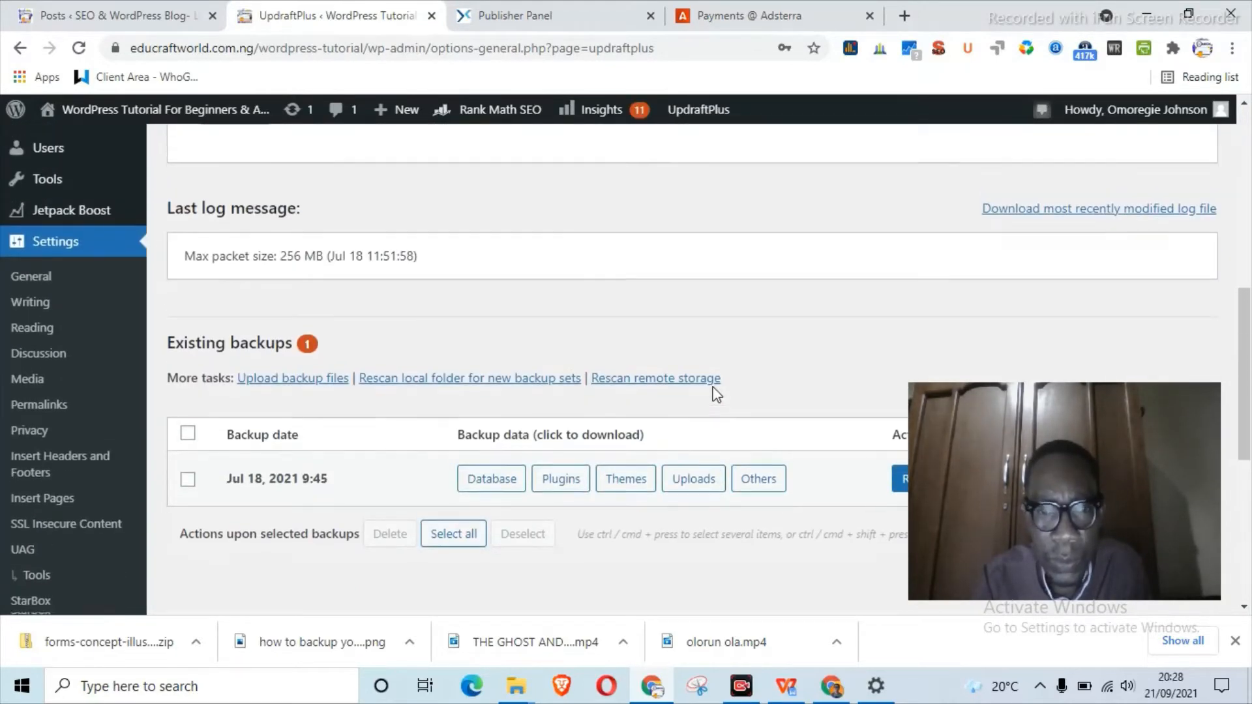
{"action": "scroll", "coordinate": [717, 395], "scroll_direction": "down", "scroll_amount": 3}
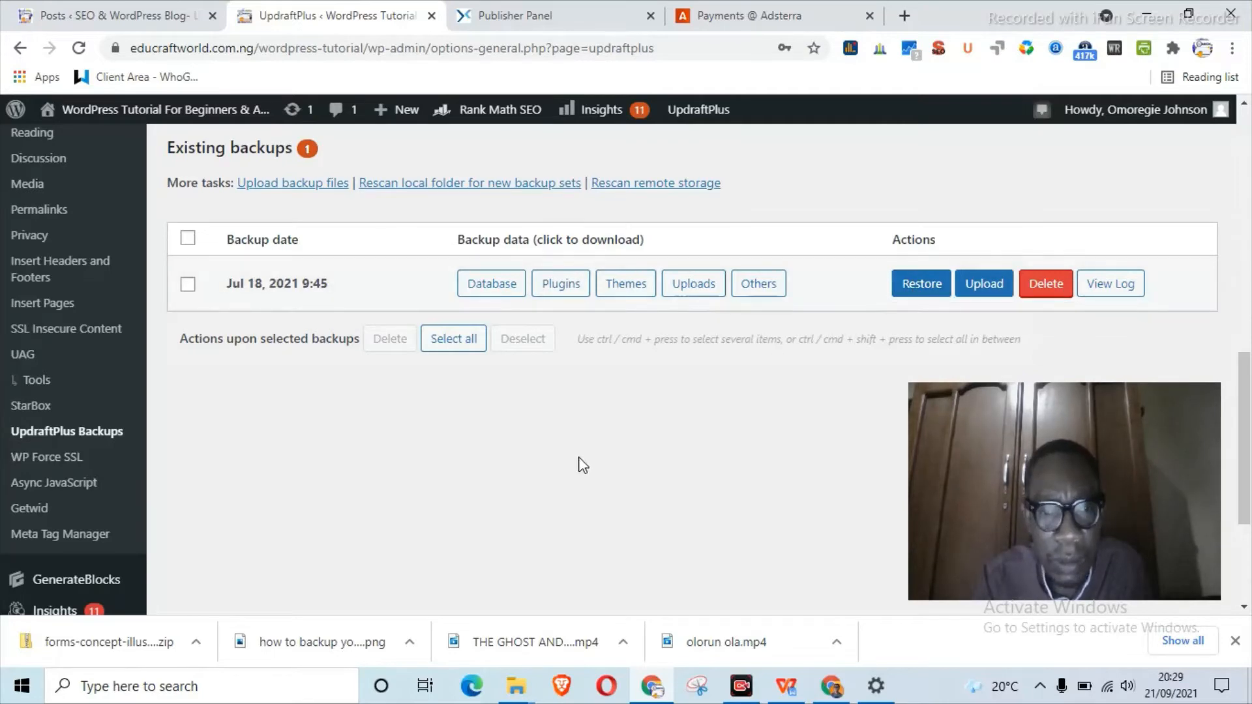
{"action": "scroll", "coordinate": [583, 466], "scroll_direction": "up", "scroll_amount": 4}
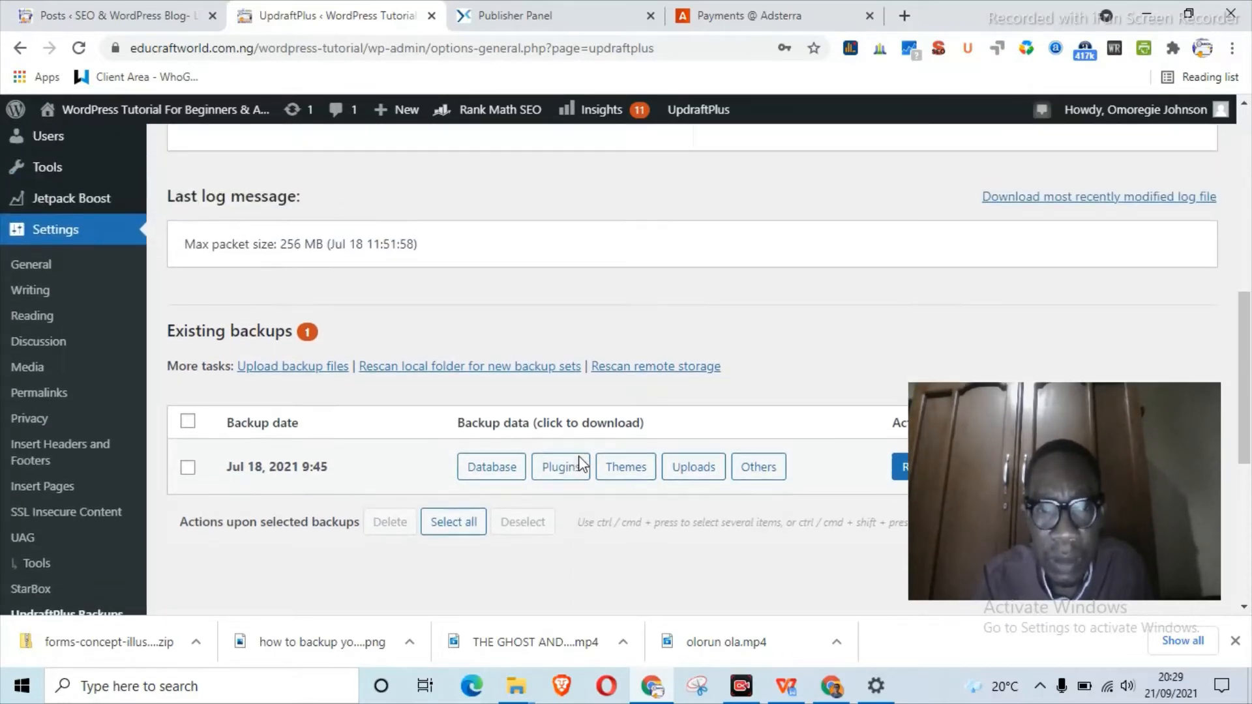
{"action": "scroll", "coordinate": [588, 463], "scroll_direction": "up", "scroll_amount": 3}
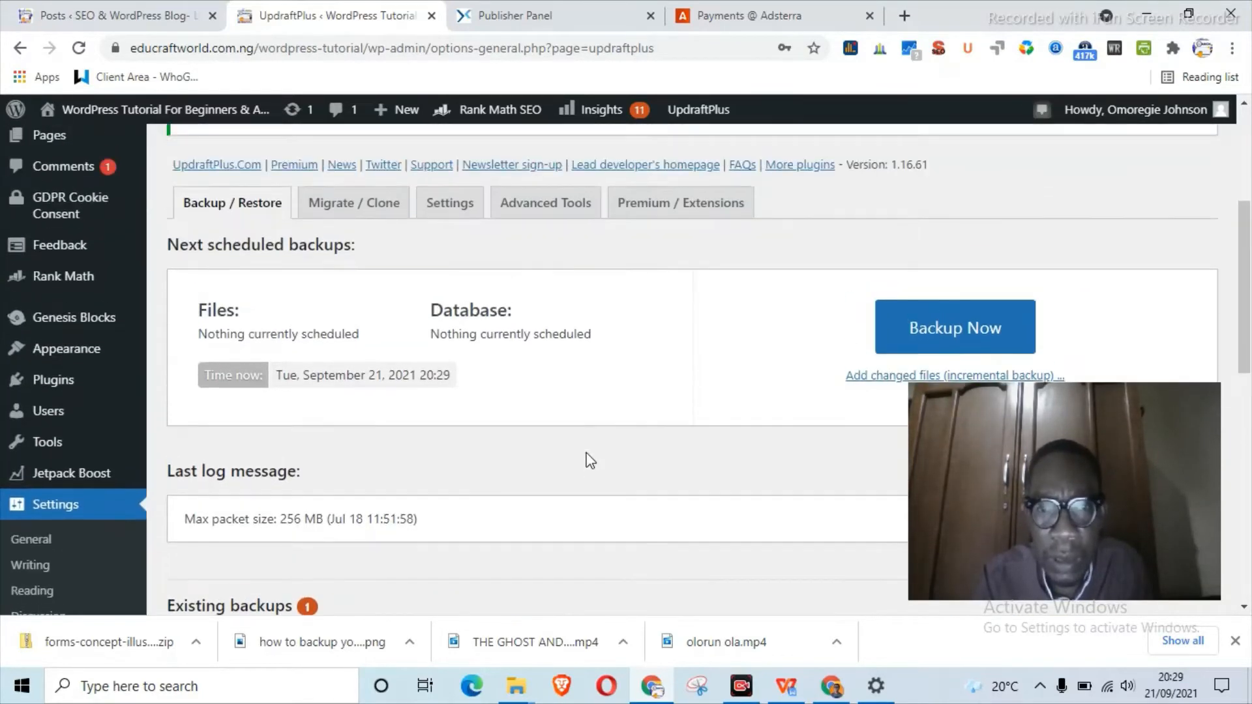
Start a new backup that includes the database and files and is sent to remote storage.
{"action": "scroll", "coordinate": [585, 457], "scroll_direction": "down", "scroll_amount": 2}
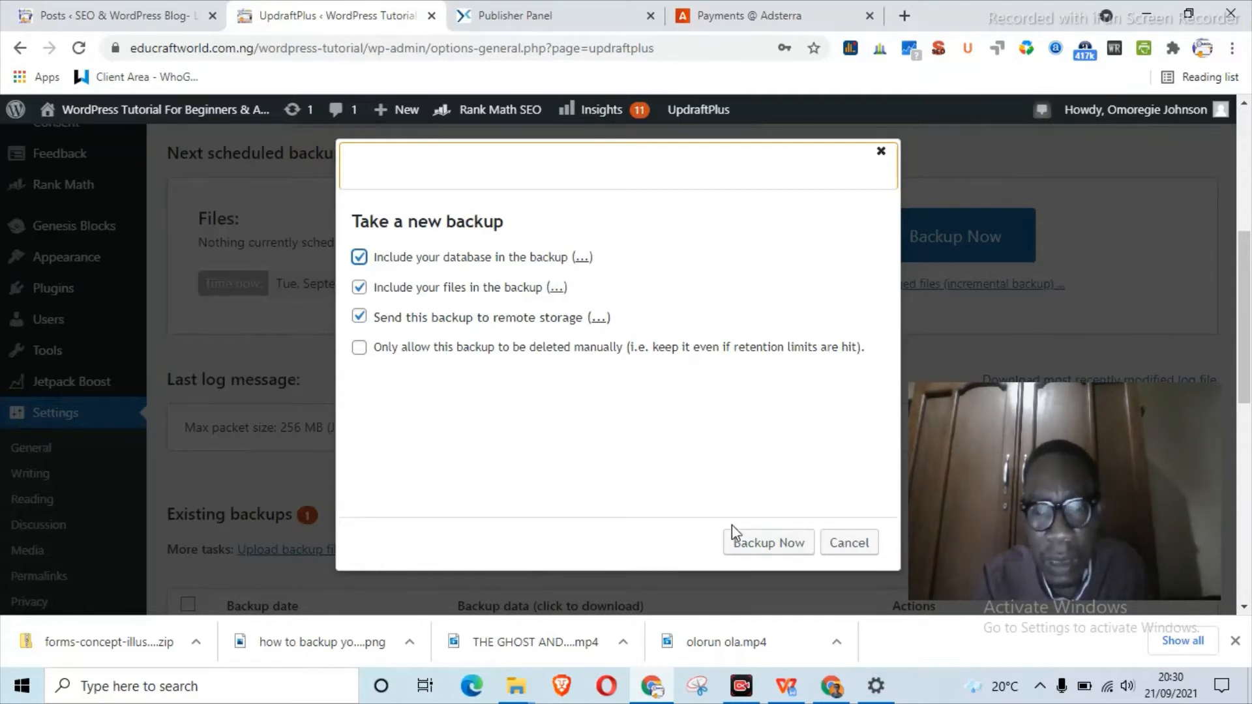
{"action": "left_click", "coordinate": [780, 546]}
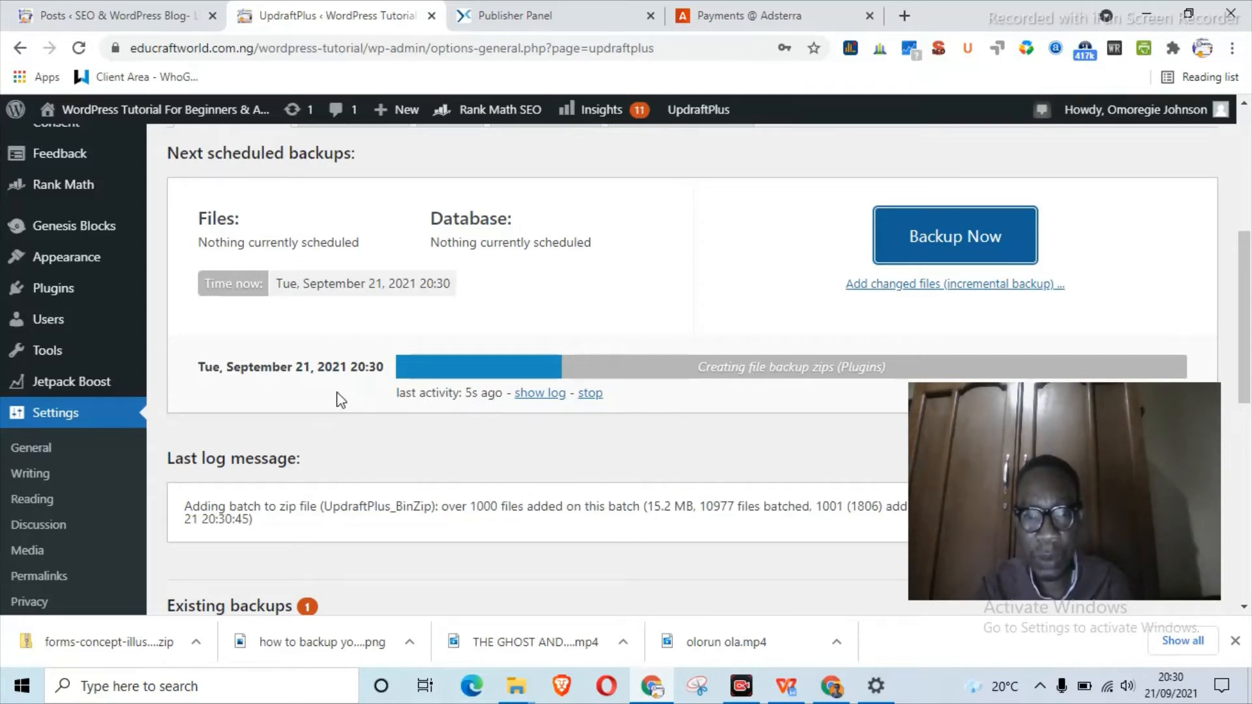
{"action": "mouse_move", "coordinate": [230, 371]}
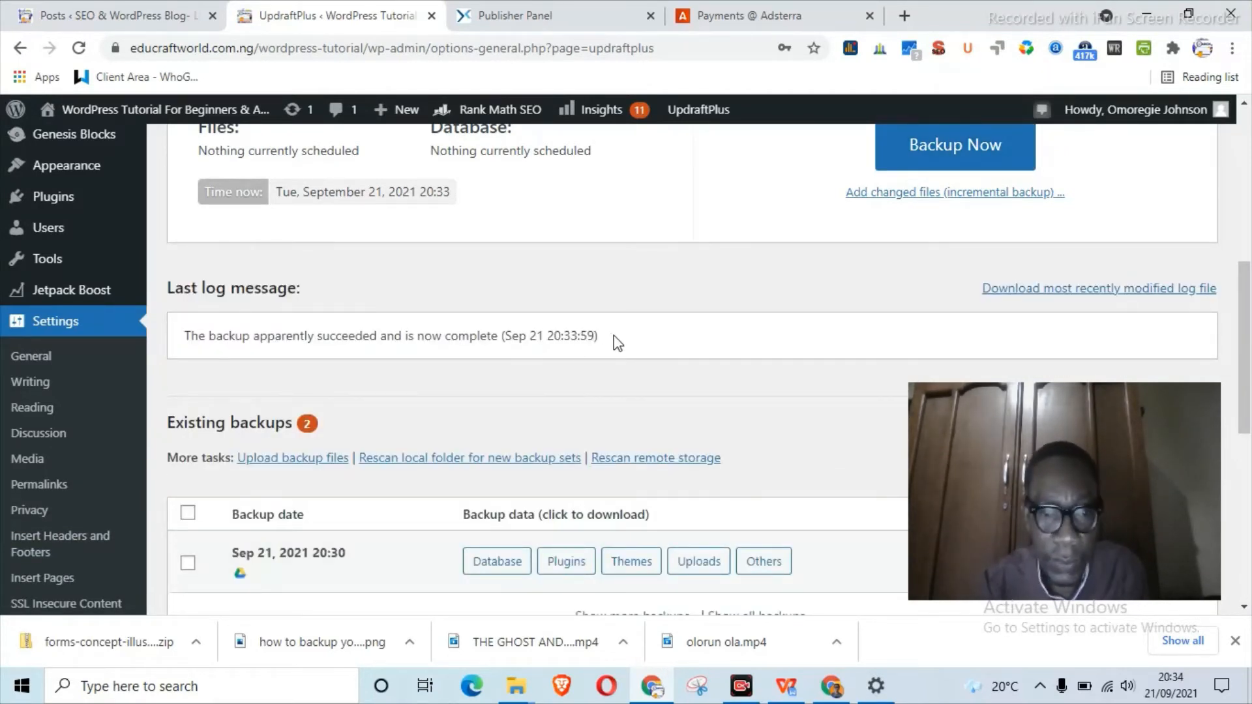
Check the last log message and the newest entry under Existing backups, including its storage marker, data components and available actions.
{"action": "scroll", "coordinate": [613, 336], "scroll_direction": "down", "scroll_amount": 3}
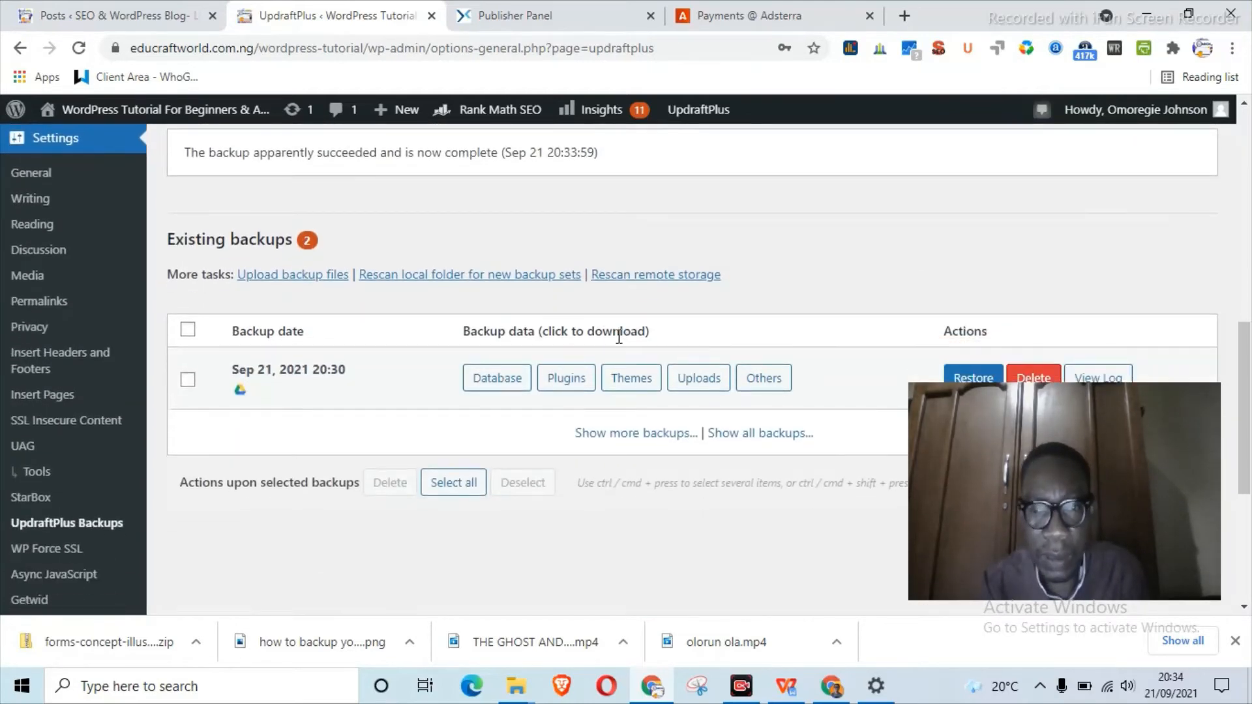
{"action": "scroll", "coordinate": [619, 335], "scroll_direction": "down", "scroll_amount": 2}
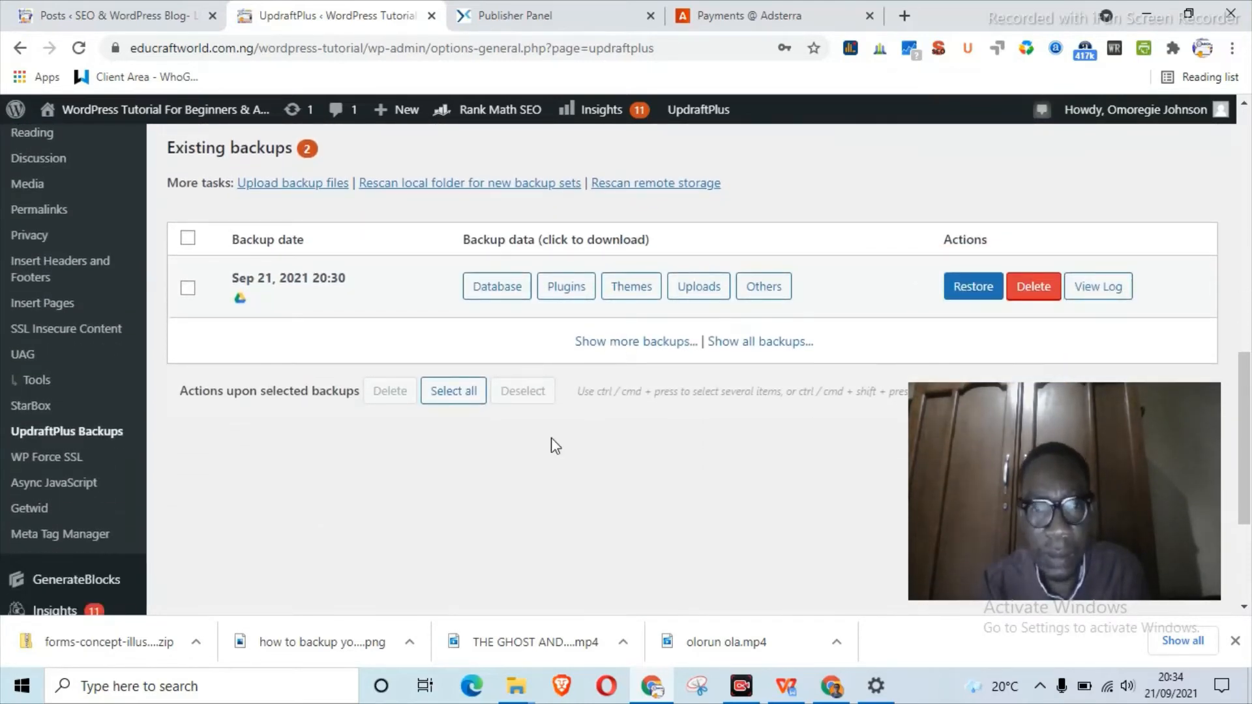
{"action": "scroll", "coordinate": [554, 447], "scroll_direction": "up", "scroll_amount": 5}
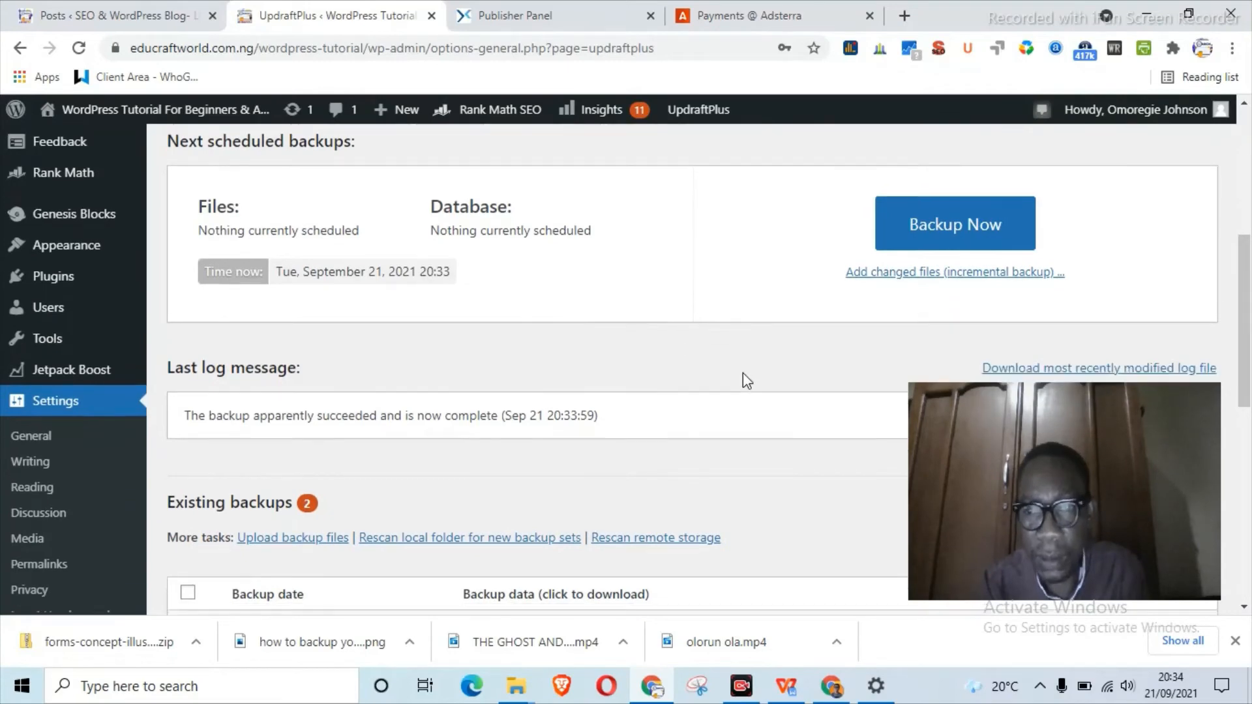
{"action": "scroll", "coordinate": [742, 373], "scroll_direction": "down", "scroll_amount": 2}
{"action": "scroll", "coordinate": [722, 291], "scroll_direction": "down", "scroll_amount": 1}
{"action": "scroll", "coordinate": [721, 291], "scroll_direction": "up", "scroll_amount": 1}
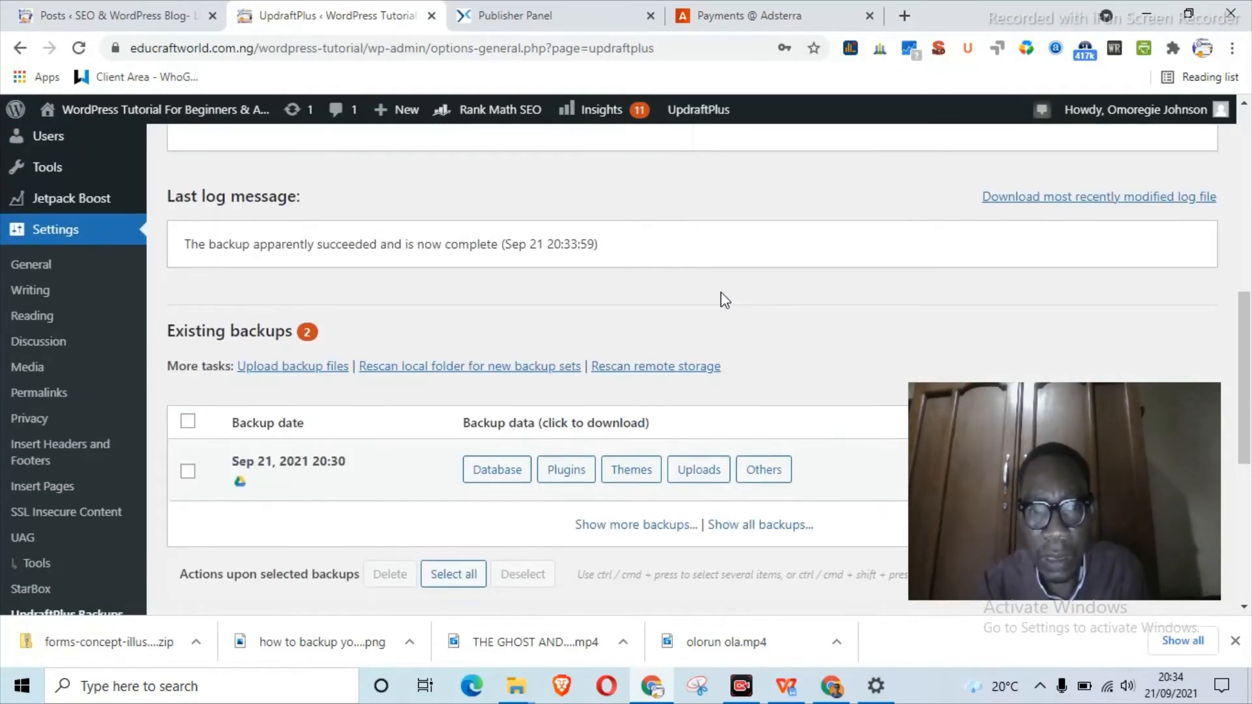
{"action": "scroll", "coordinate": [721, 292], "scroll_direction": "up", "scroll_amount": 2}
{"action": "scroll", "coordinate": [722, 292], "scroll_direction": "down", "scroll_amount": 2}
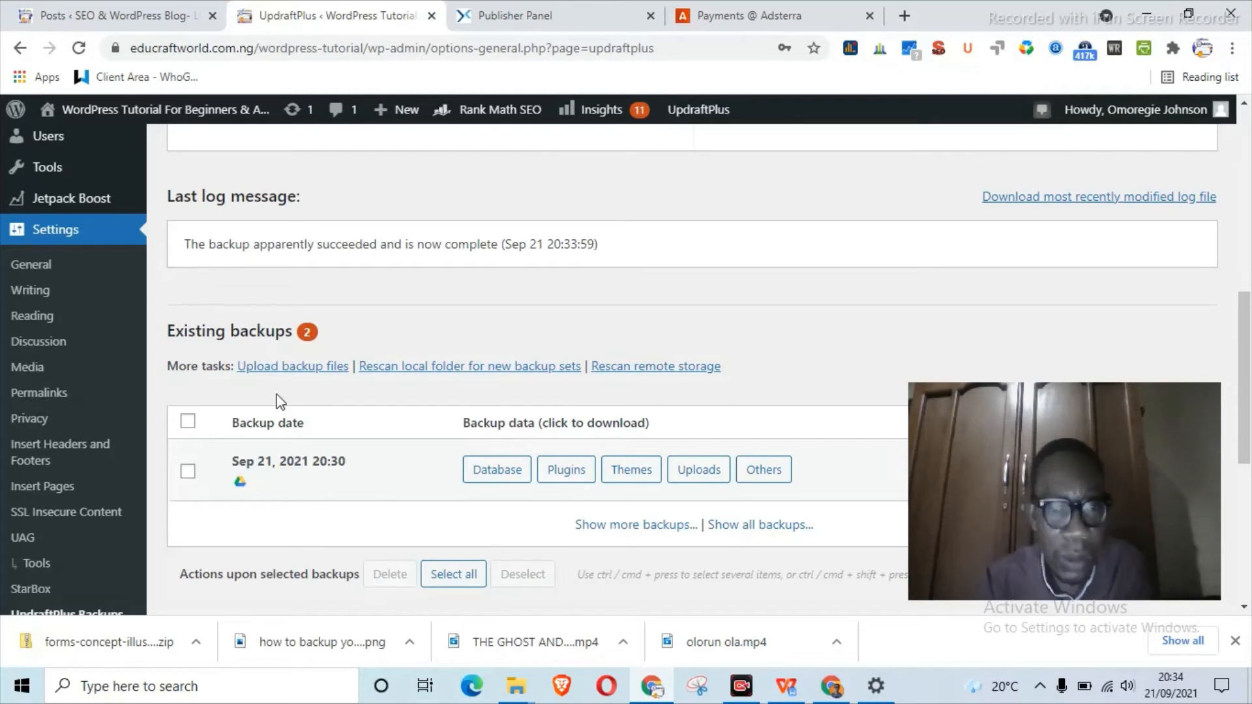
{"action": "scroll", "coordinate": [327, 384], "scroll_direction": "down", "scroll_amount": 1}
{"action": "scroll", "coordinate": [327, 384], "scroll_direction": "down", "scroll_amount": 1}
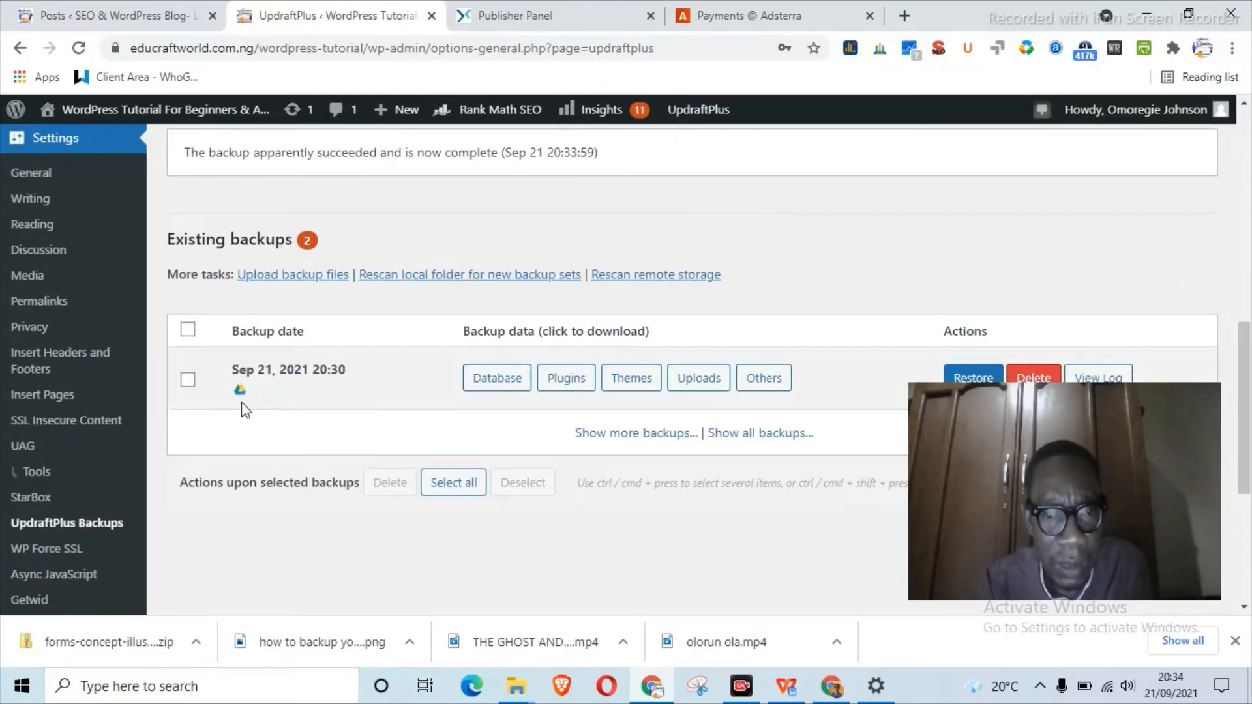
{"action": "mouse_move", "coordinate": [241, 400]}
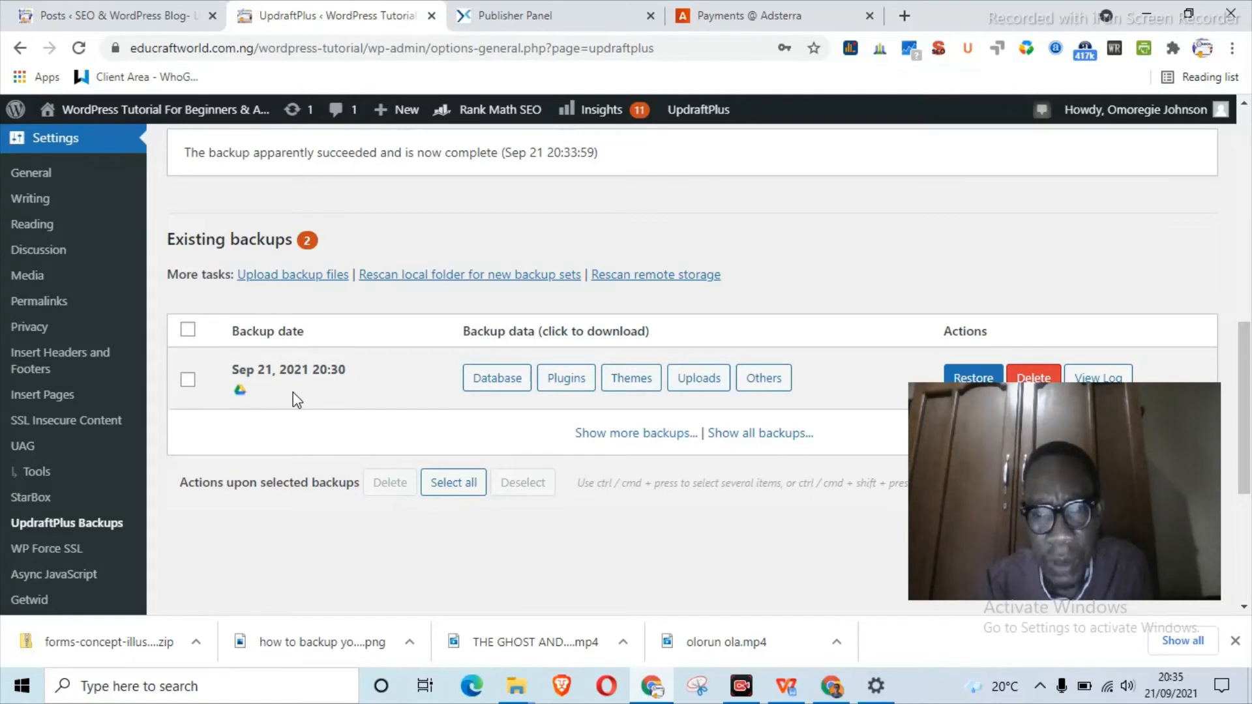
{"action": "scroll", "coordinate": [292, 393], "scroll_direction": "down", "scroll_amount": 1}
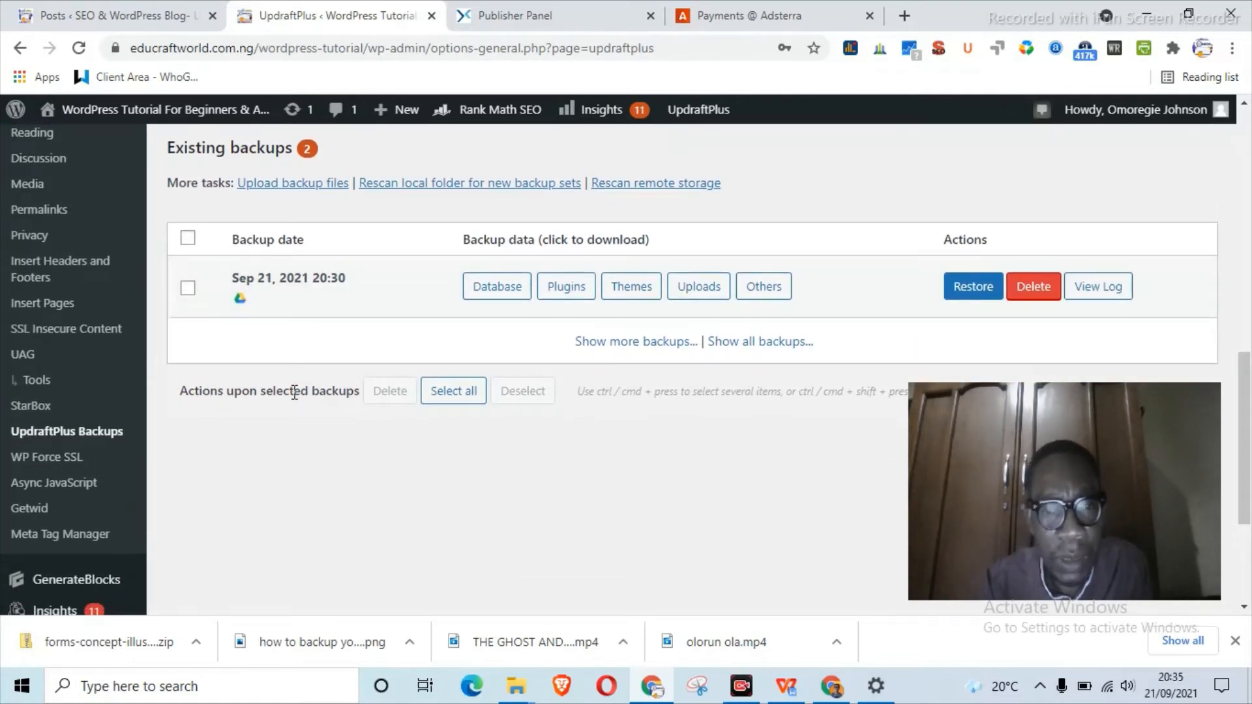
Check which remote storage service holds the newest entry under Existing backups.
{"action": "mouse_move", "coordinate": [242, 304]}
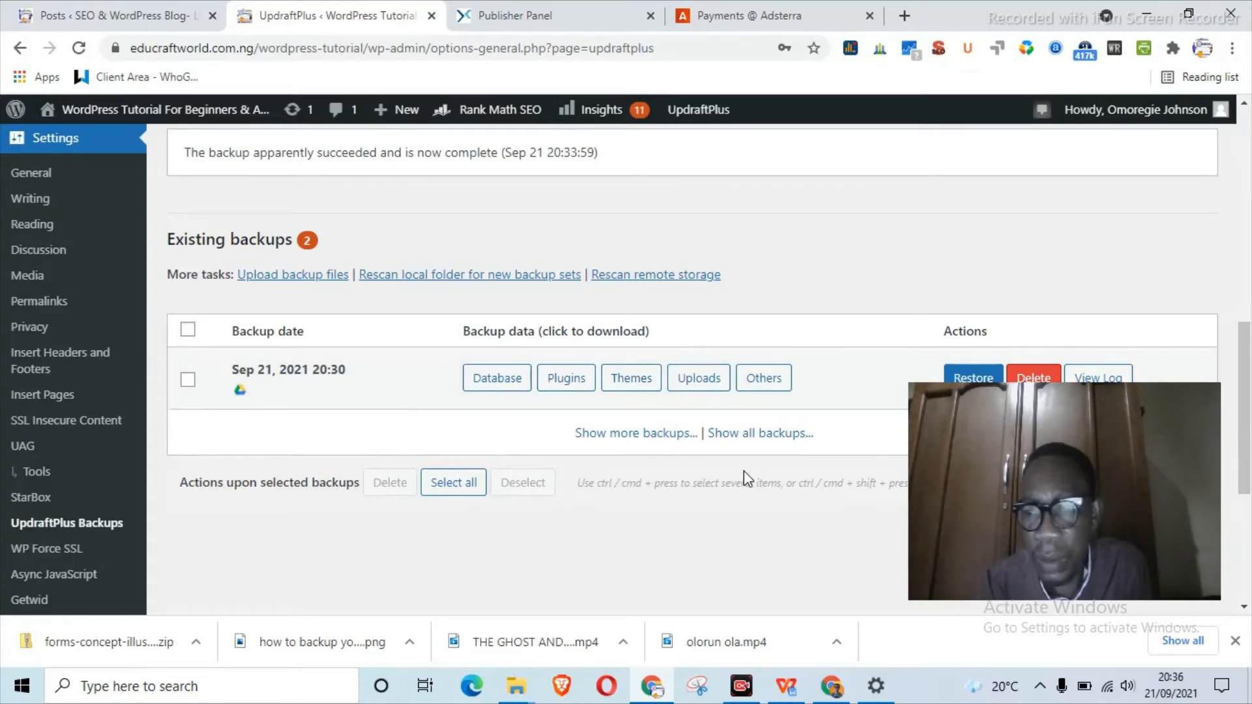
{"action": "scroll", "coordinate": [747, 476], "scroll_direction": "down", "scroll_amount": 1}
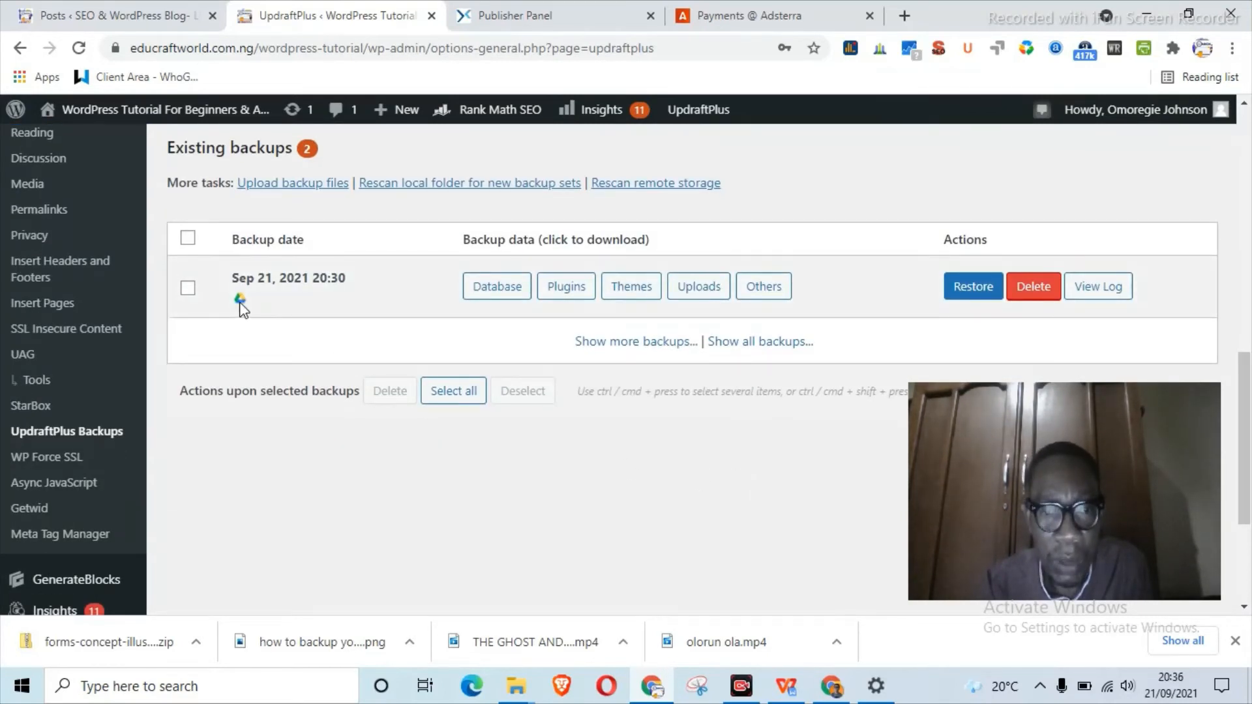
{"action": "mouse_move", "coordinate": [241, 308]}
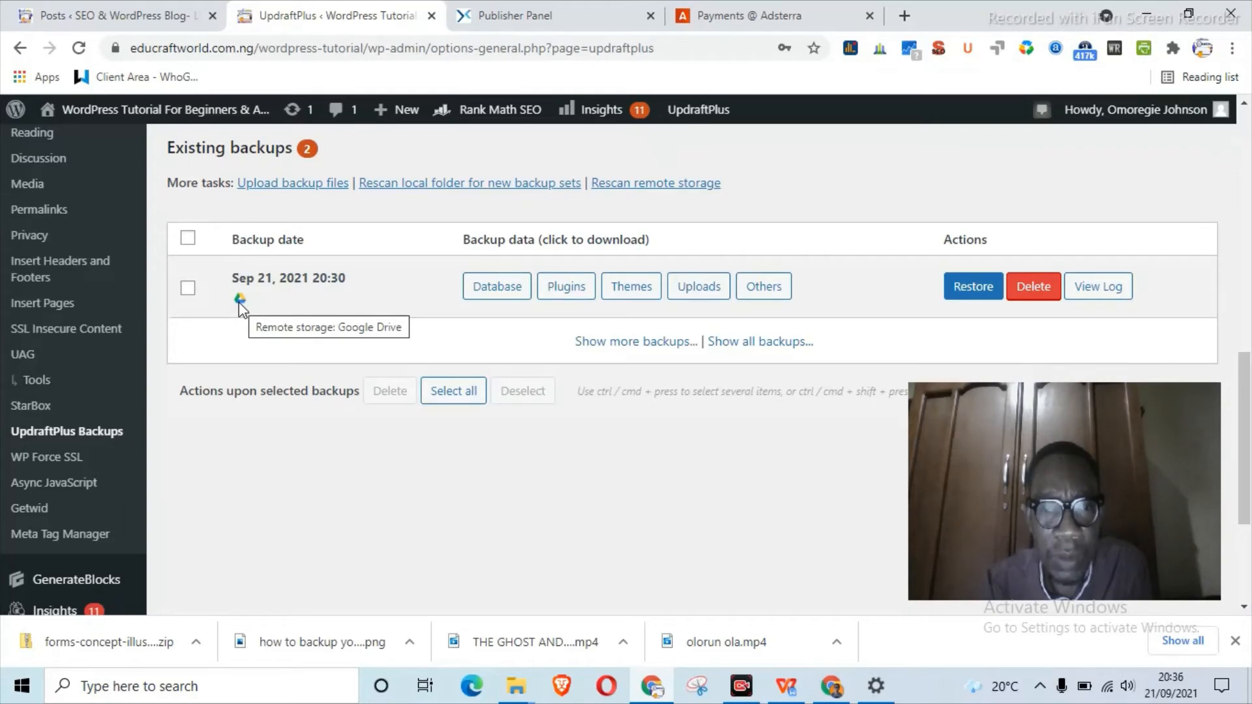
{"action": "scroll", "coordinate": [685, 484], "scroll_direction": "up", "scroll_amount": 1}
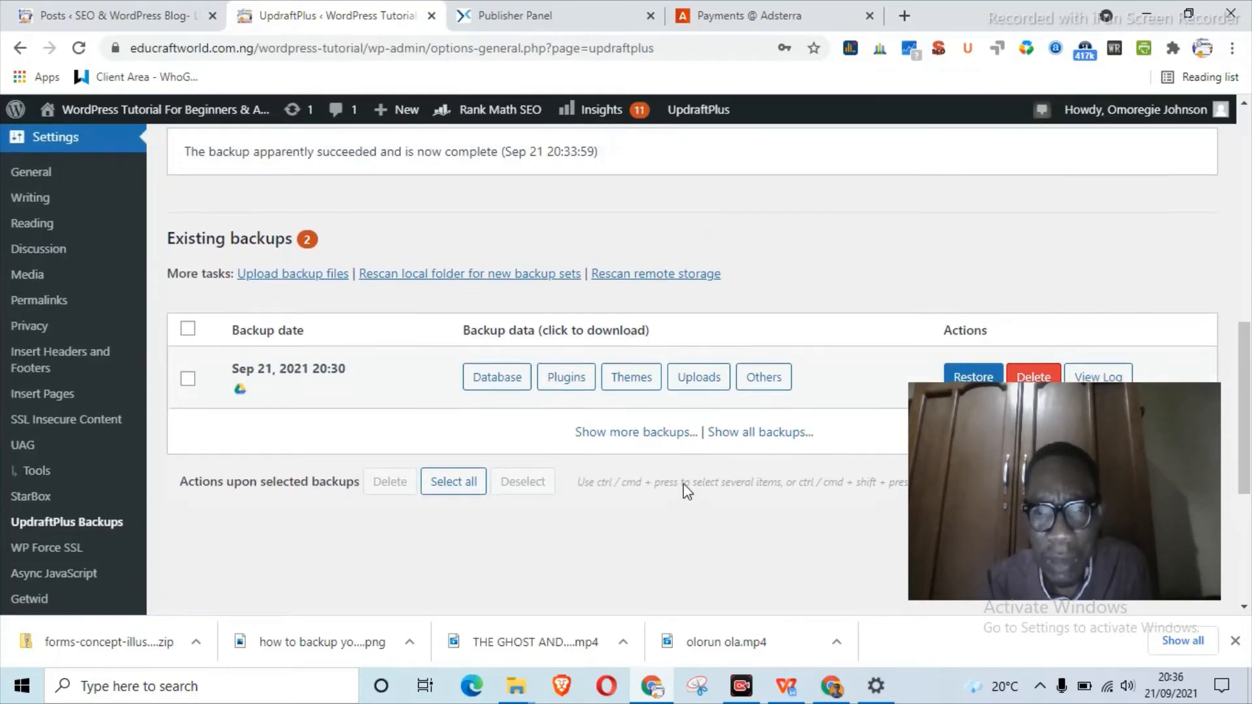
Open the UpdraftPlus settings and examine the interval options and retention count of the files backup schedule.
{"action": "scroll", "coordinate": [685, 484], "scroll_direction": "up", "scroll_amount": 4}
{"action": "scroll", "coordinate": [686, 488], "scroll_direction": "up", "scroll_amount": 1}
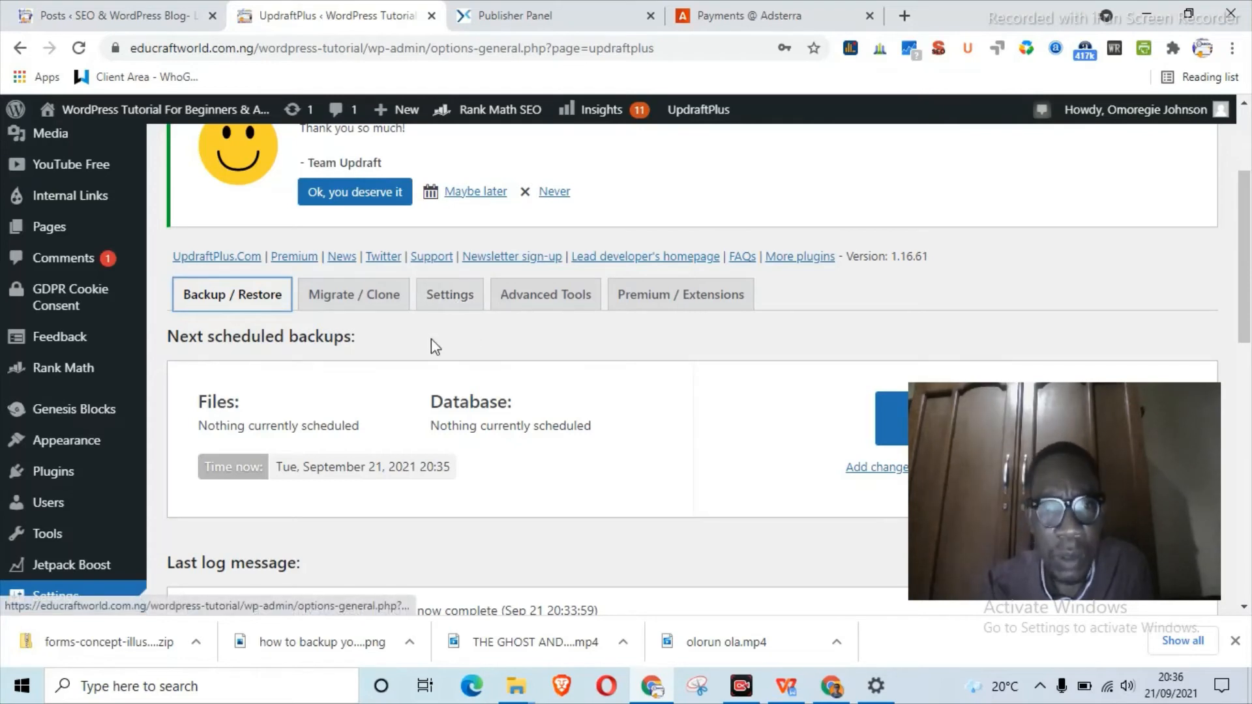
{"action": "left_click", "coordinate": [450, 300]}
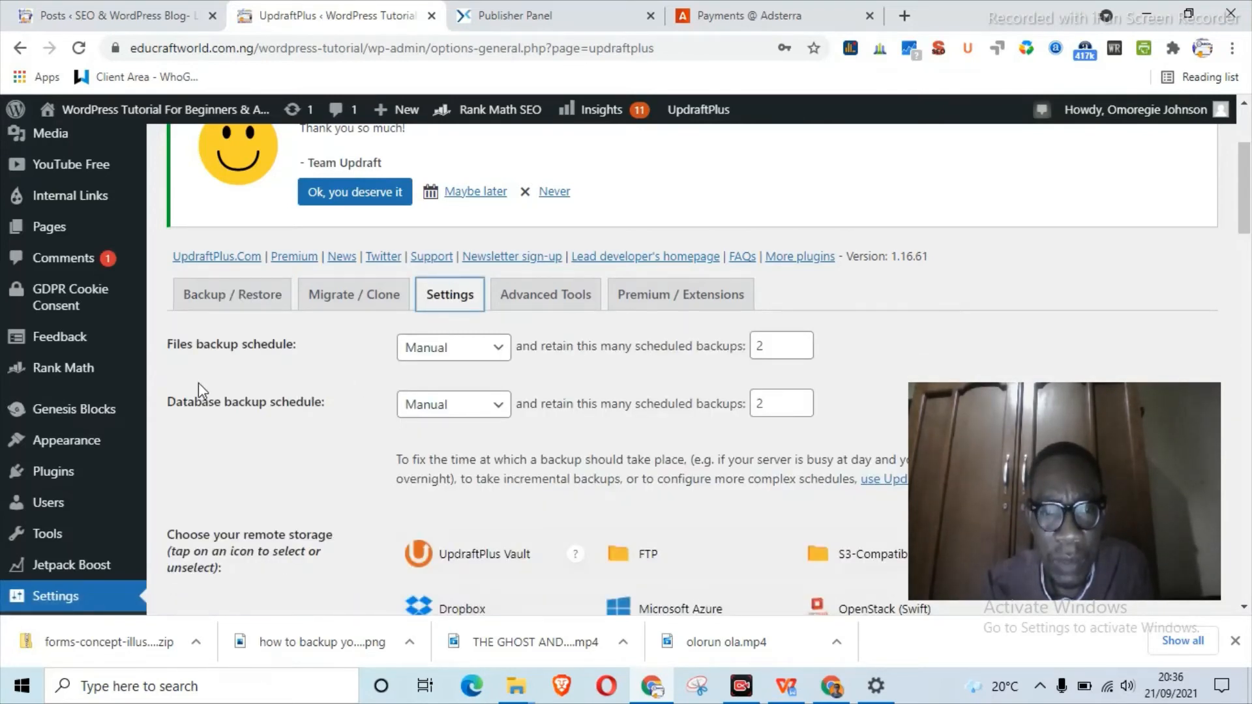
{"action": "scroll", "coordinate": [334, 377], "scroll_direction": "down", "scroll_amount": 1}
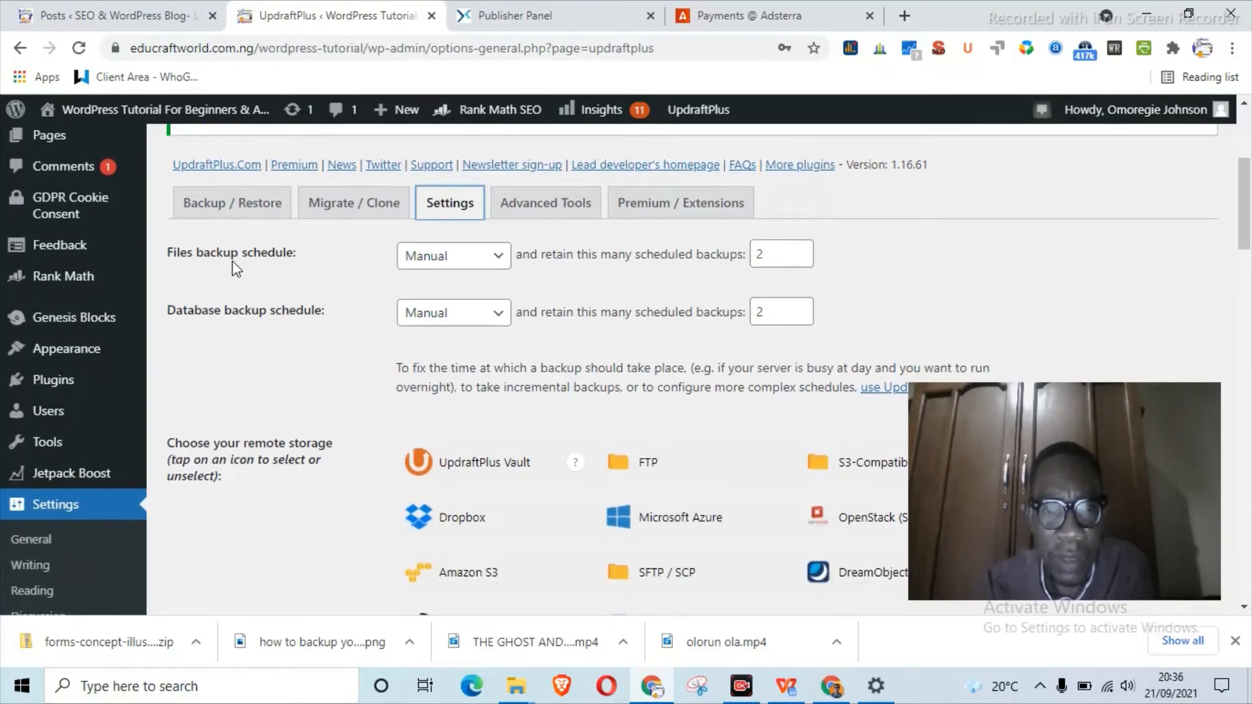
{"action": "left_click", "coordinate": [499, 257]}
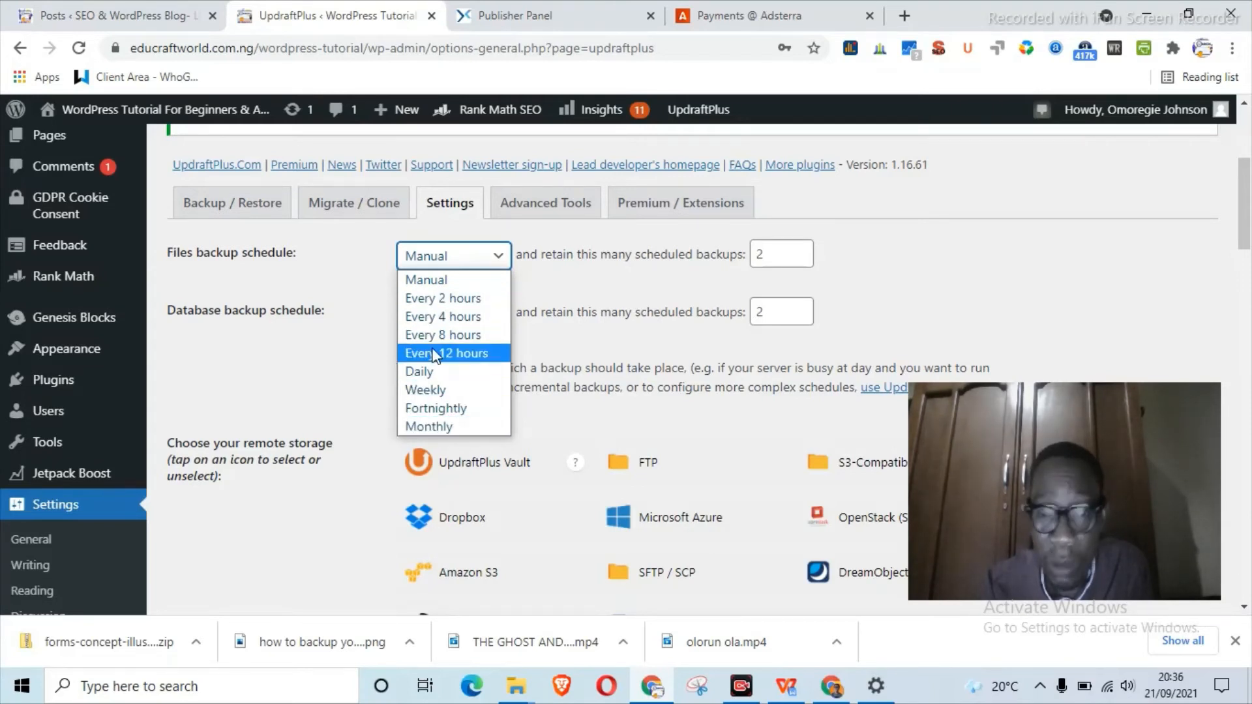
{"action": "left_click", "coordinate": [349, 271]}
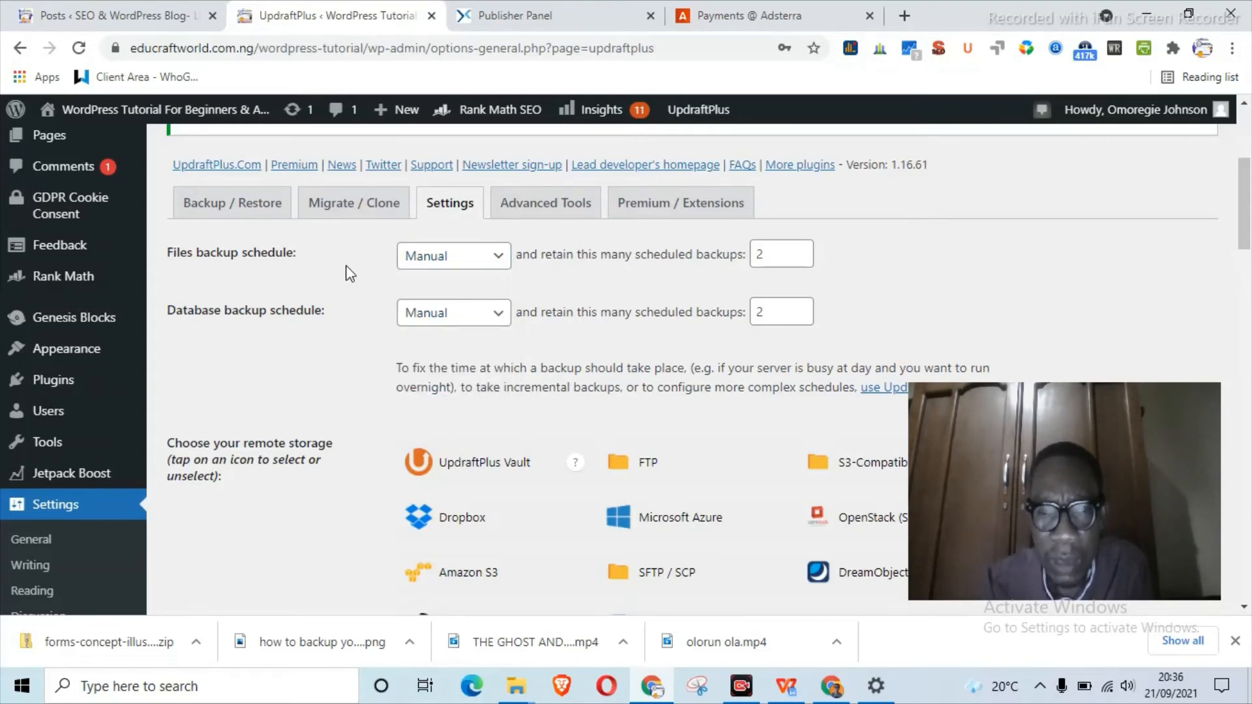
{"action": "left_click", "coordinate": [499, 256]}
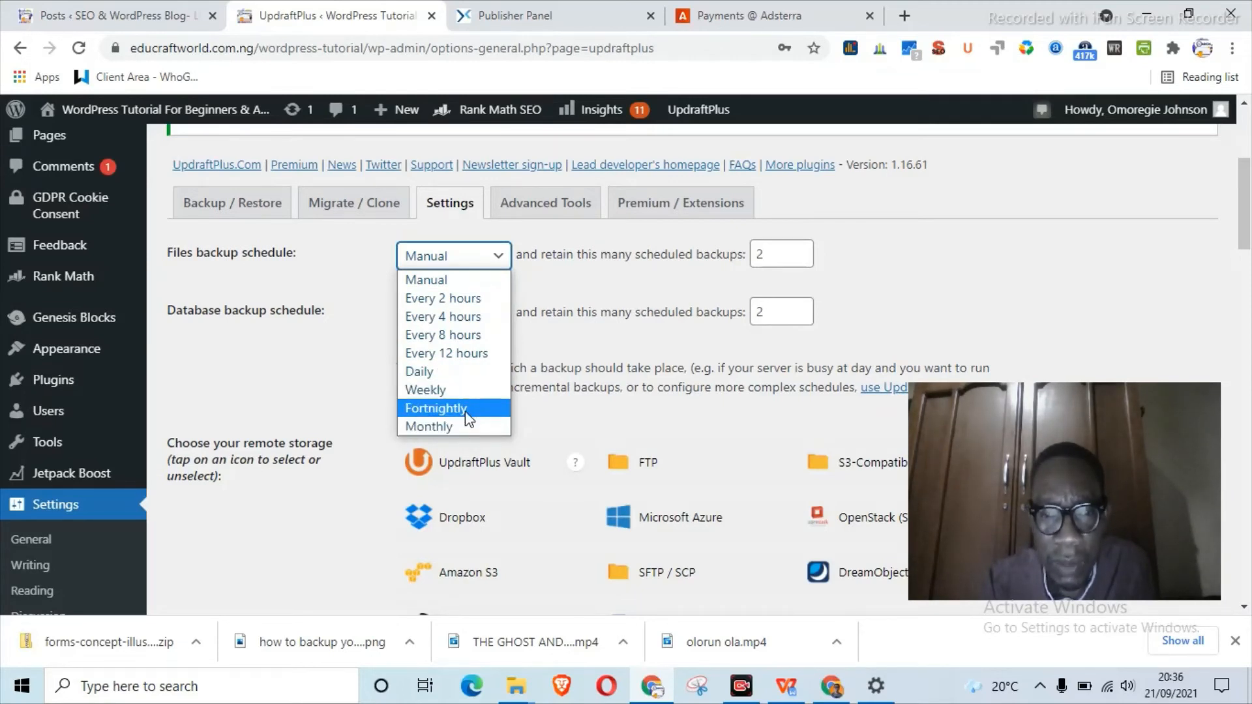
{"action": "left_click", "coordinate": [311, 389]}
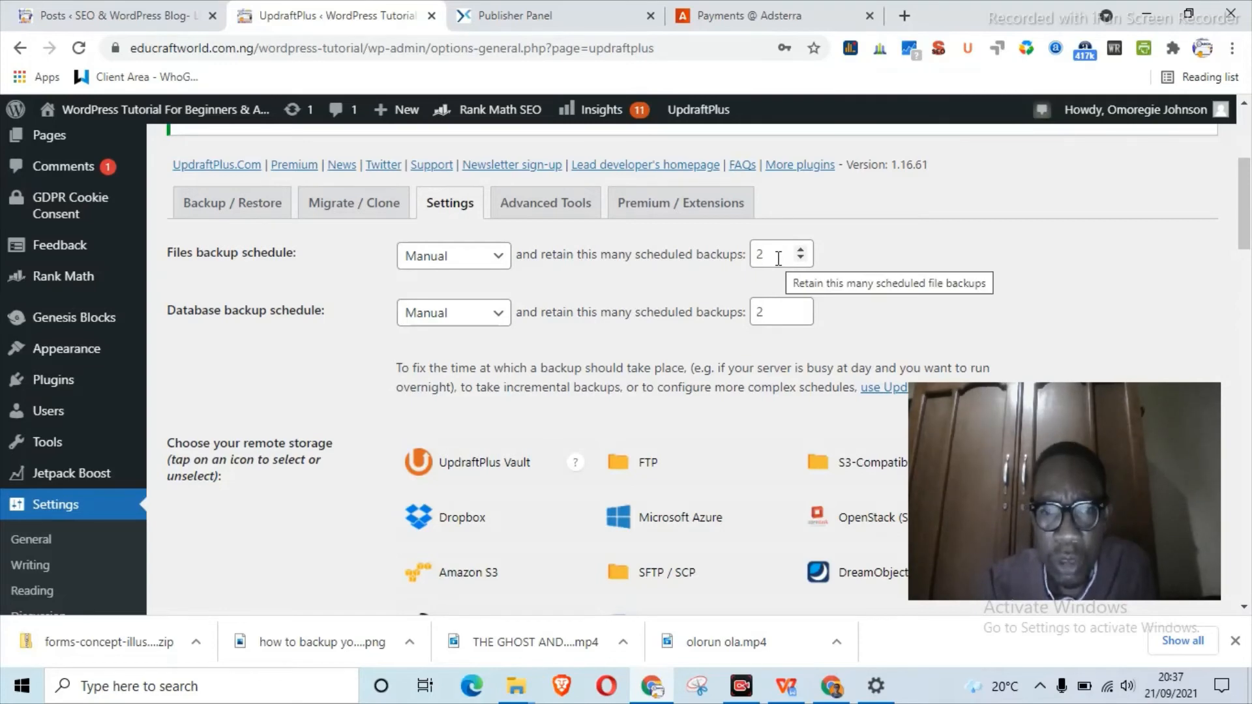
Return to the Backup / Restore page and show more backups in the Existing backups list.
{"action": "left_click", "coordinate": [196, 208]}
{"action": "scroll", "coordinate": [415, 493], "scroll_direction": "down", "scroll_amount": 3}
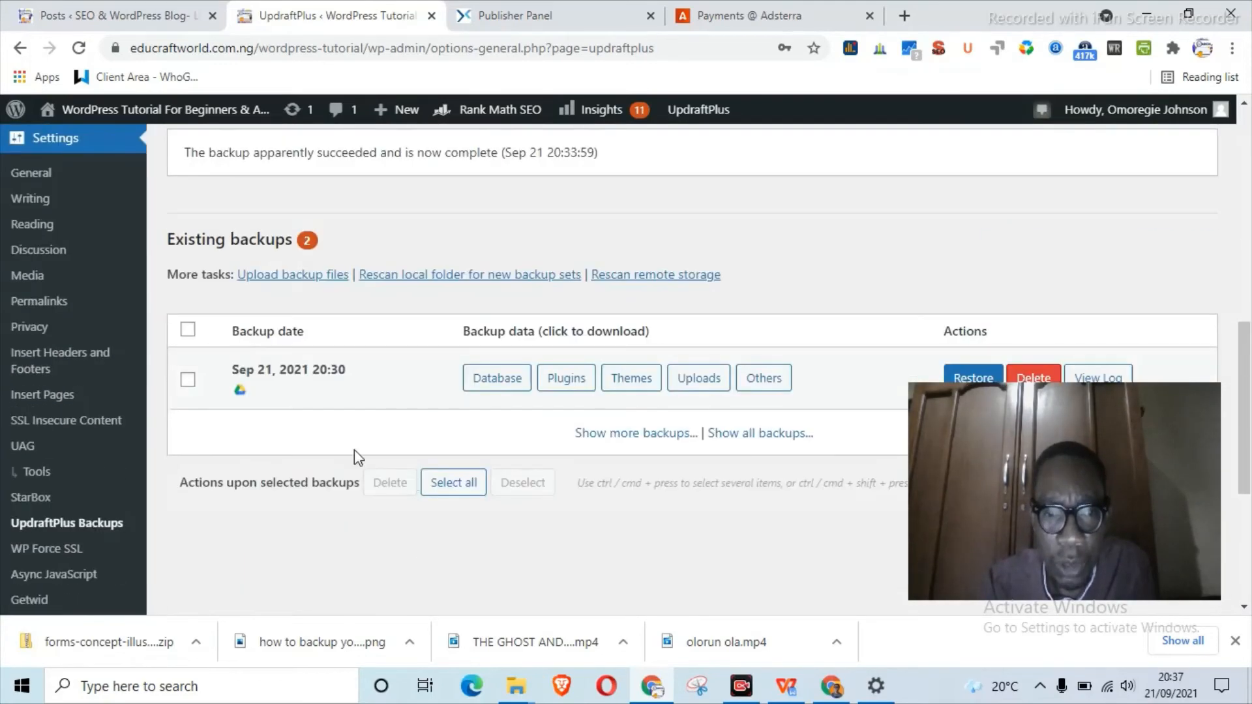
{"action": "scroll", "coordinate": [349, 431], "scroll_direction": "down", "scroll_amount": 1}
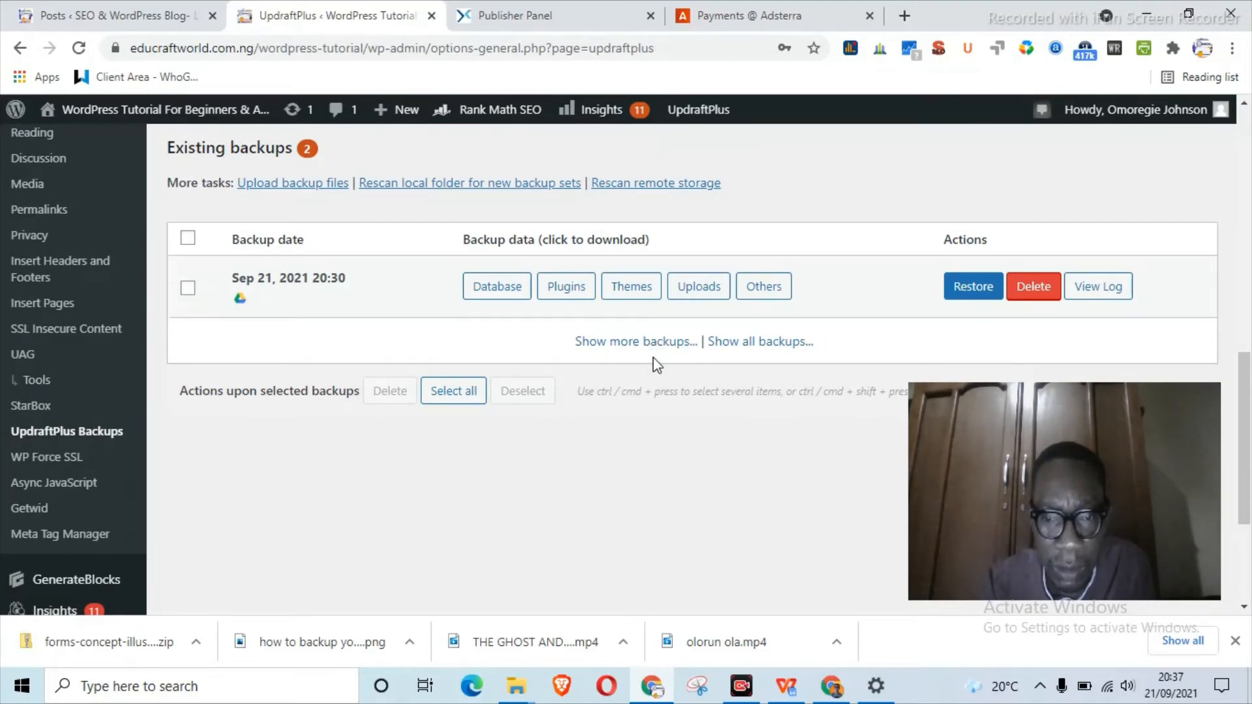
{"action": "left_click", "coordinate": [658, 340]}
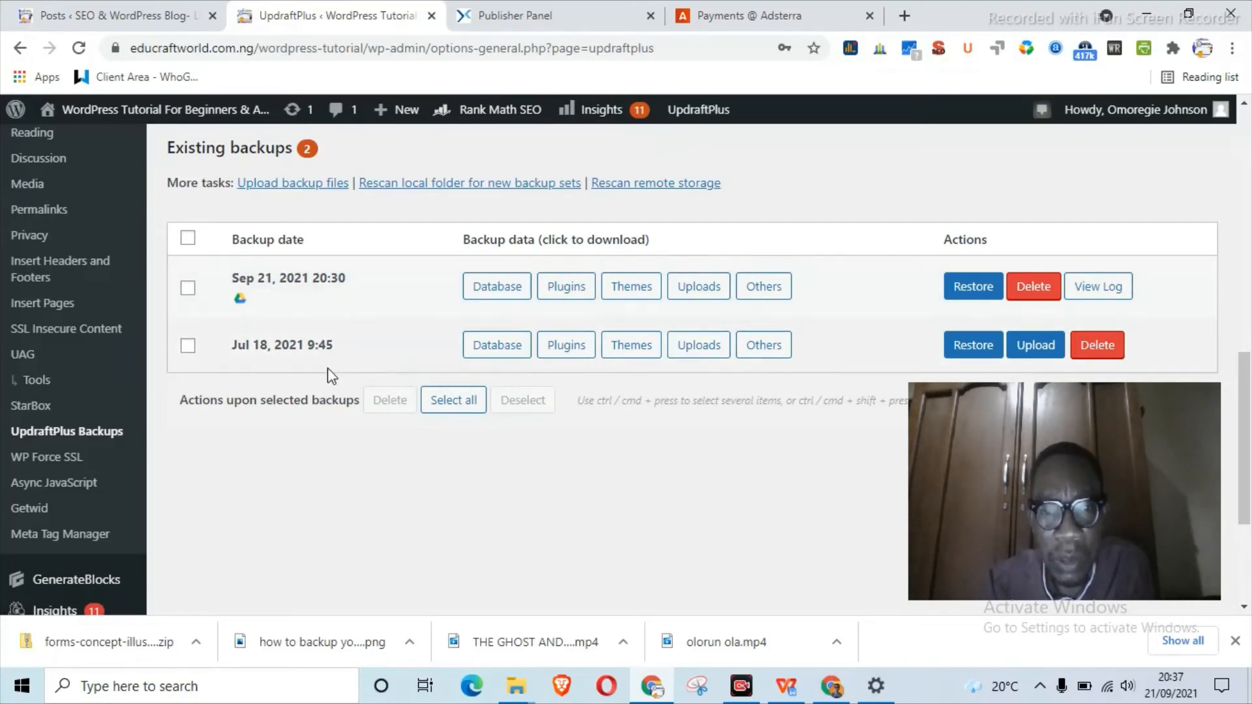
Reopen the UpdraftPlus settings and examine the interval options of the database backup schedule.
{"action": "scroll", "coordinate": [563, 435], "scroll_direction": "up", "scroll_amount": 10}
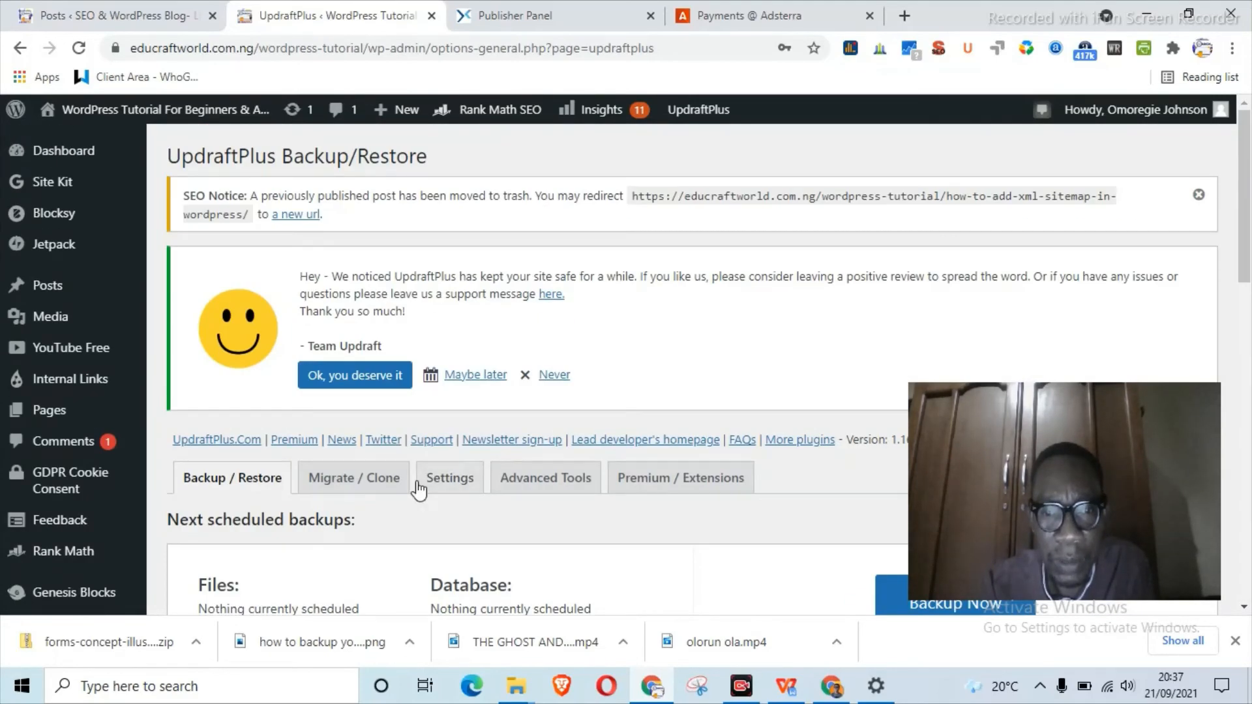
{"action": "left_click", "coordinate": [437, 479]}
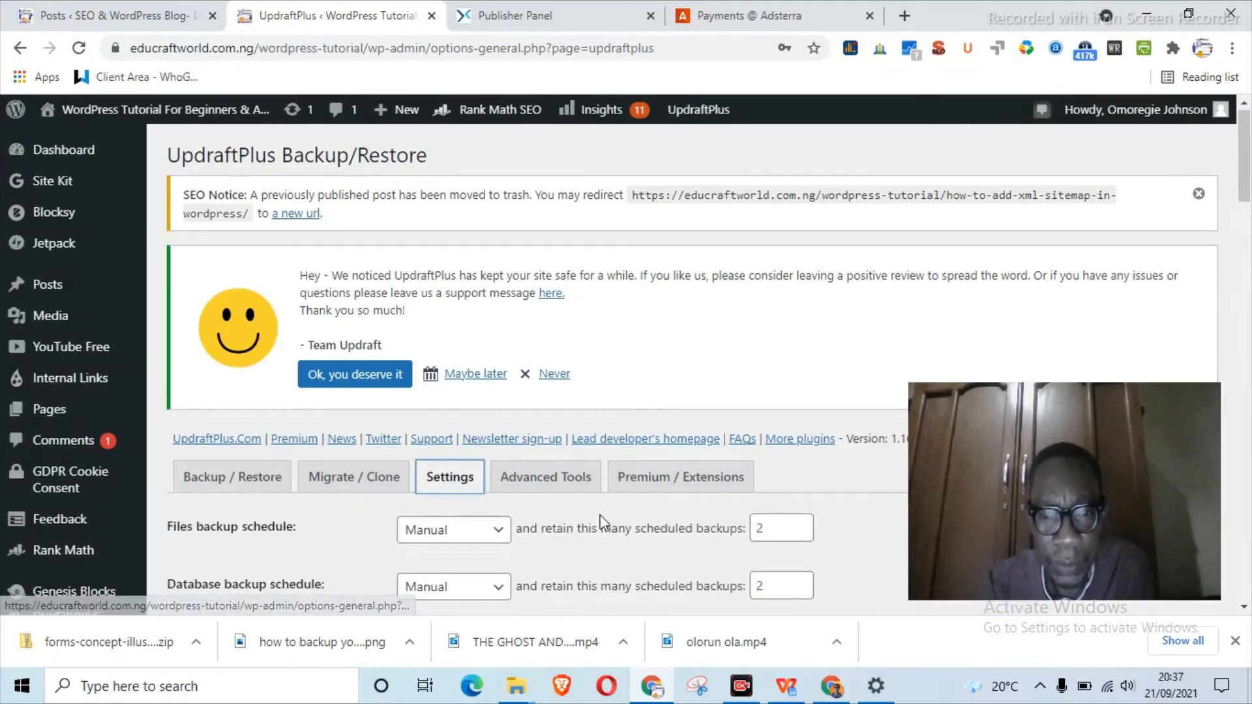
{"action": "scroll", "coordinate": [601, 514], "scroll_direction": "down", "scroll_amount": 4}
{"action": "scroll", "coordinate": [604, 515], "scroll_direction": "down", "scroll_amount": 1}
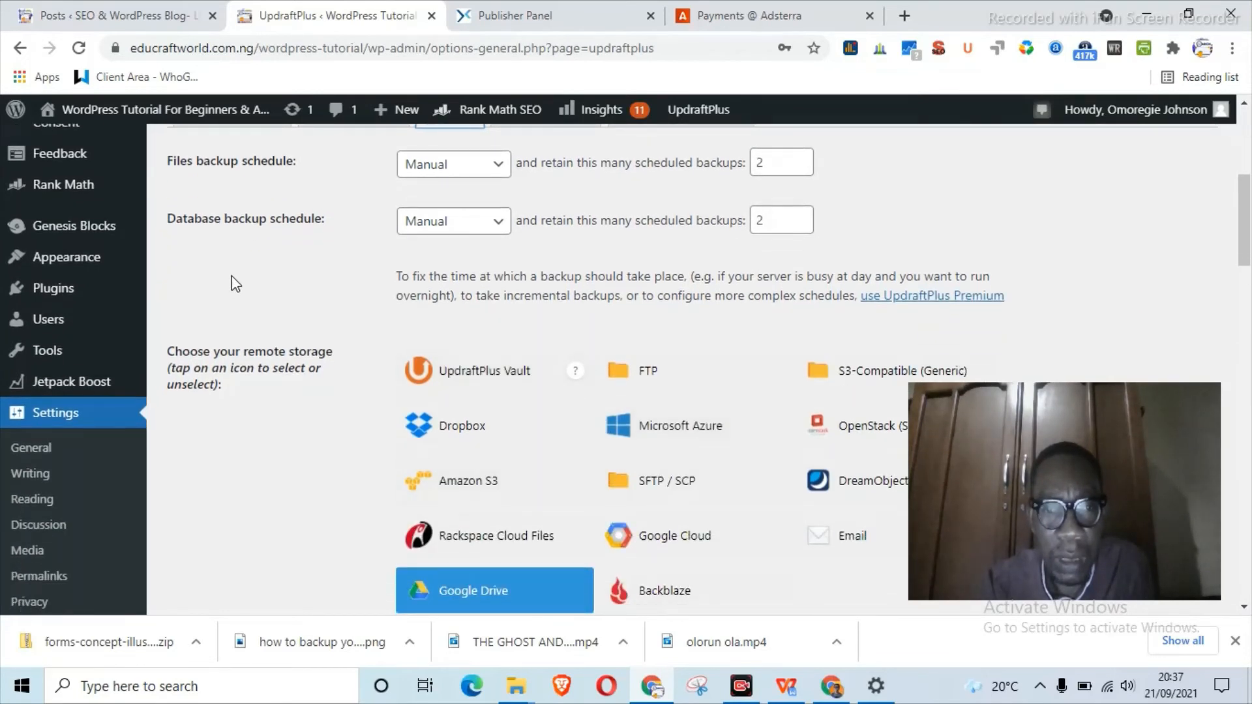
{"action": "scroll", "coordinate": [228, 320], "scroll_direction": "up", "scroll_amount": 1}
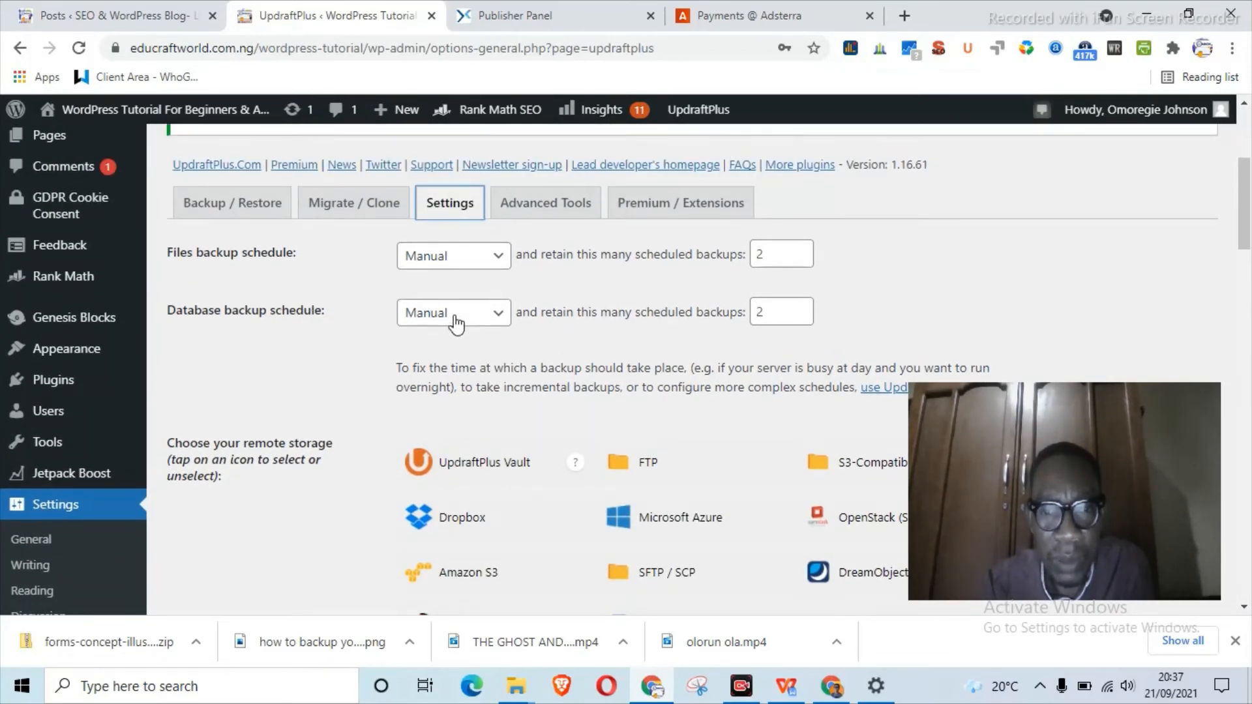
{"action": "left_click", "coordinate": [499, 319]}
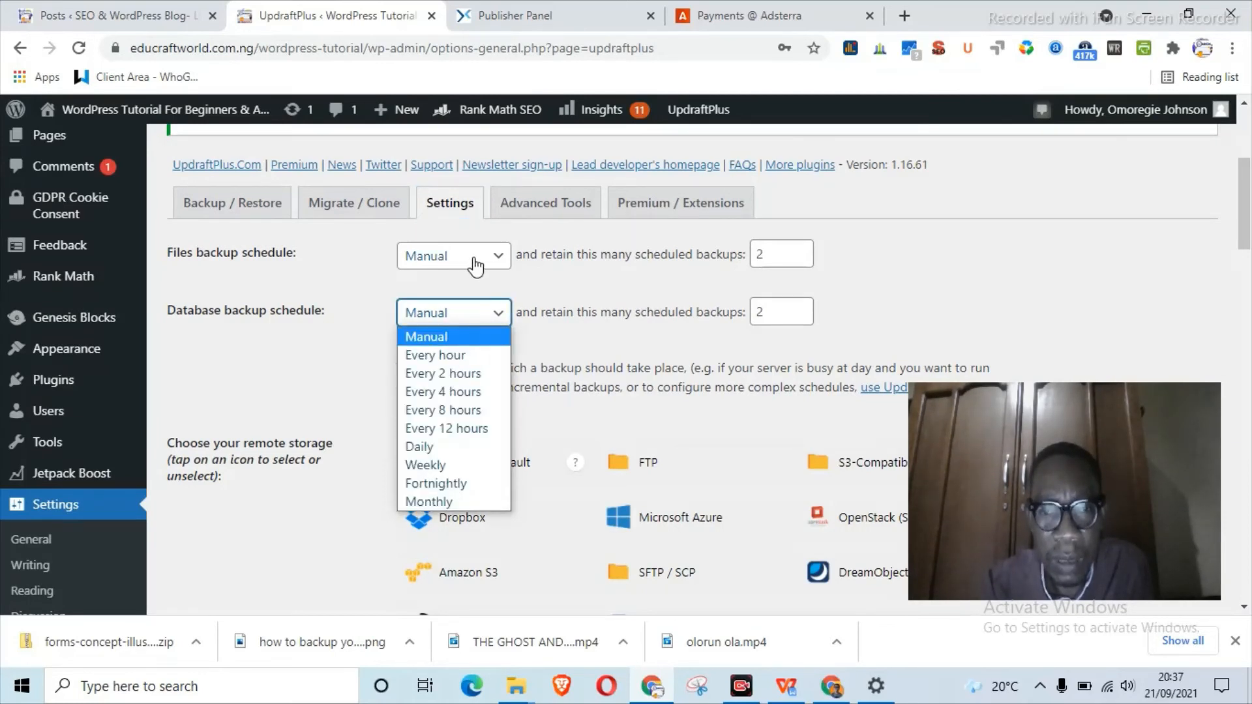
{"action": "left_click", "coordinate": [484, 257]}
{"action": "left_click", "coordinate": [520, 318]}
{"action": "left_click", "coordinate": [494, 321]}
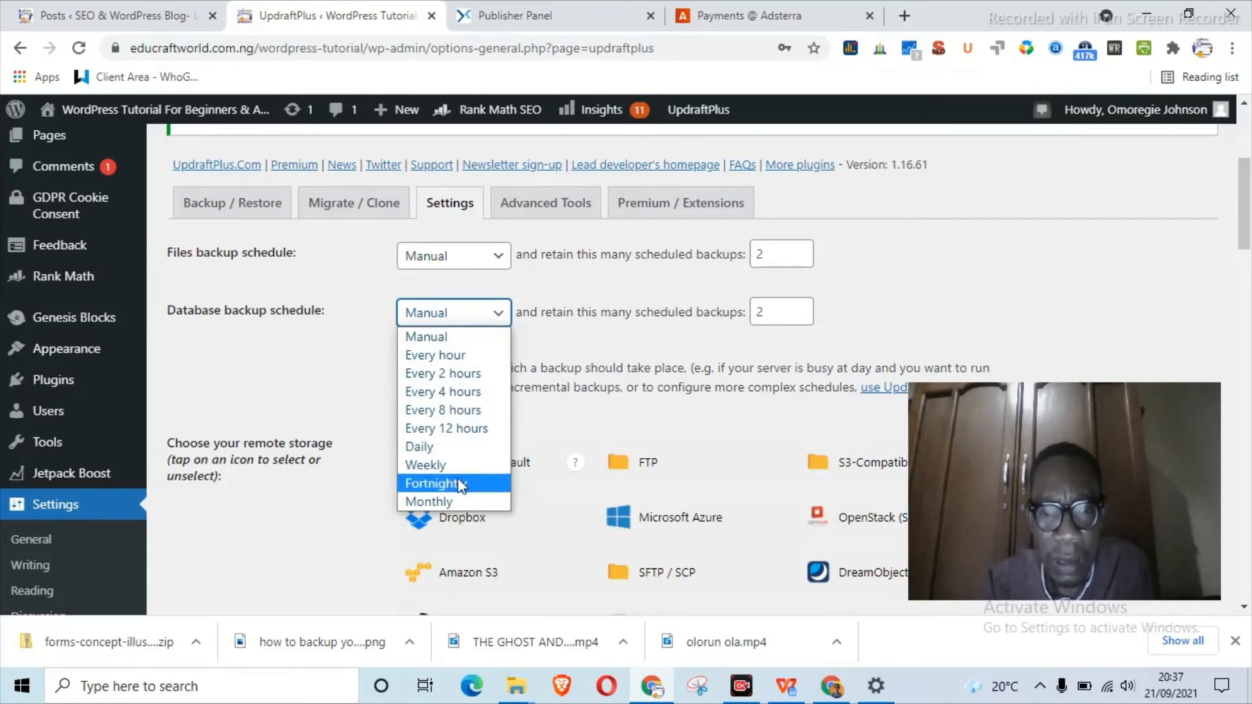
{"action": "left_click", "coordinate": [599, 354]}
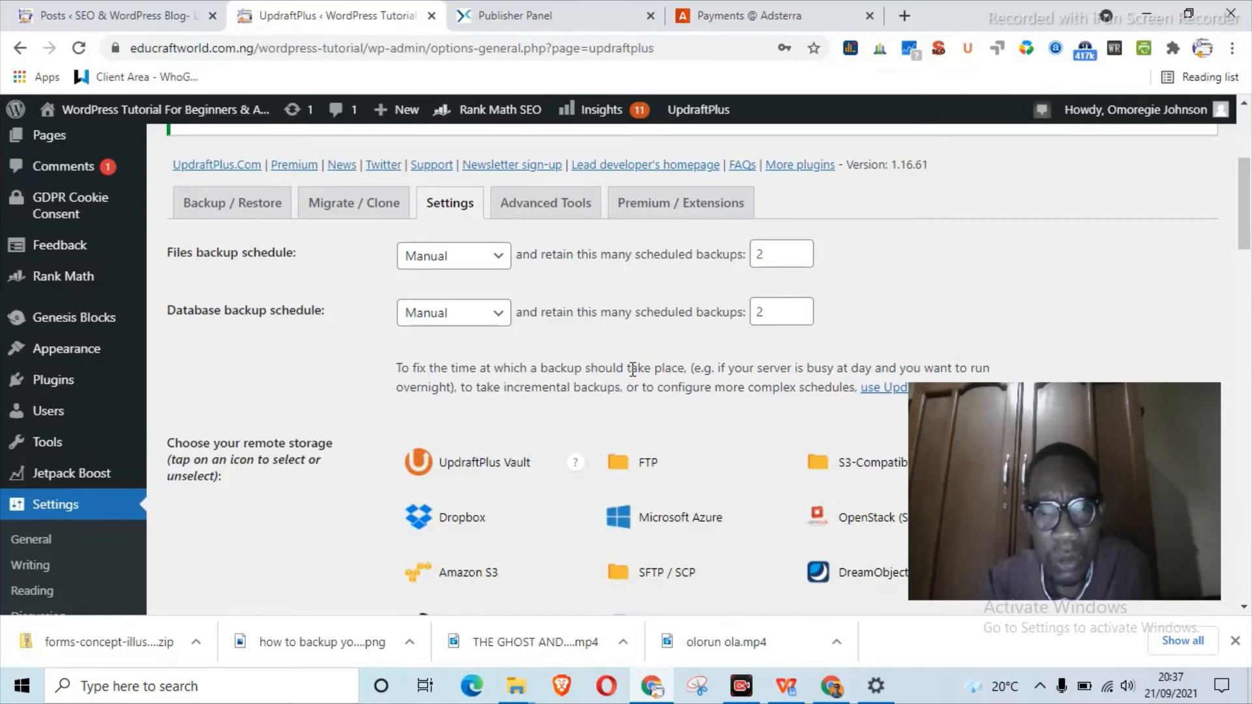
Choose Microsoft OneDrive as the remote storage for the backups.
{"action": "scroll", "coordinate": [639, 365], "scroll_direction": "down", "scroll_amount": 1}
{"action": "scroll", "coordinate": [556, 183], "scroll_direction": "down", "scroll_amount": 1}
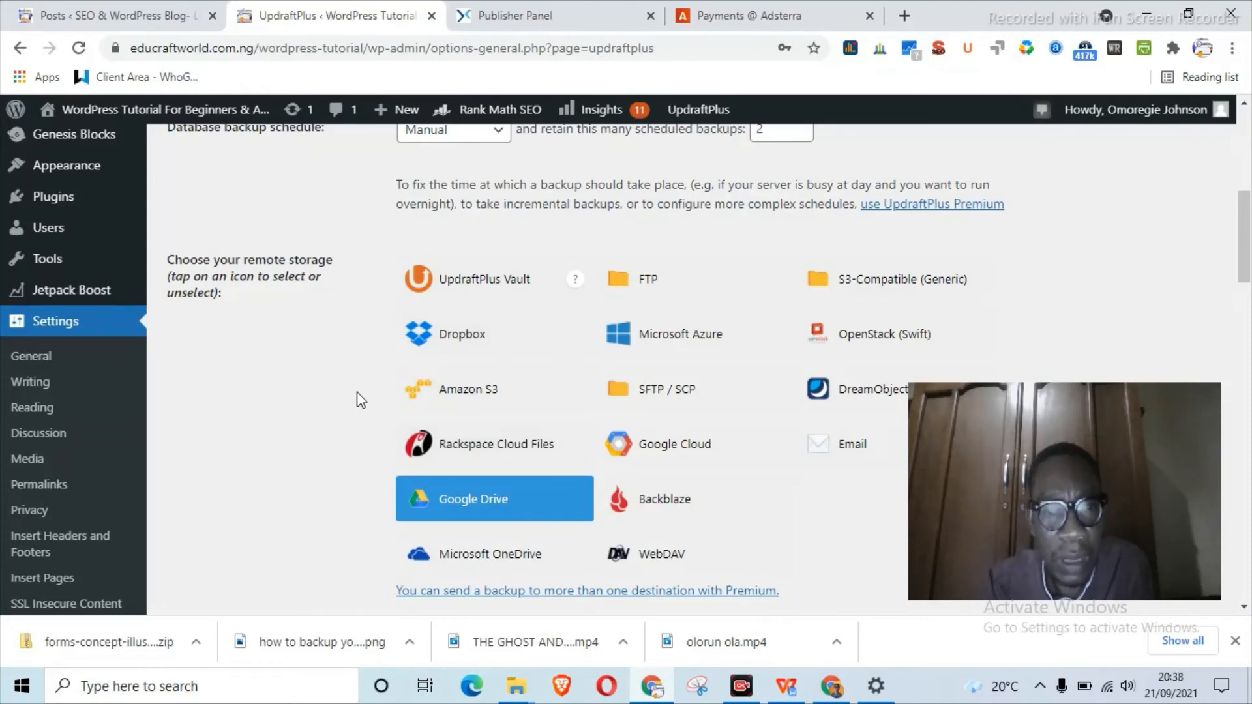
{"action": "scroll", "coordinate": [361, 399], "scroll_direction": "down", "scroll_amount": 1}
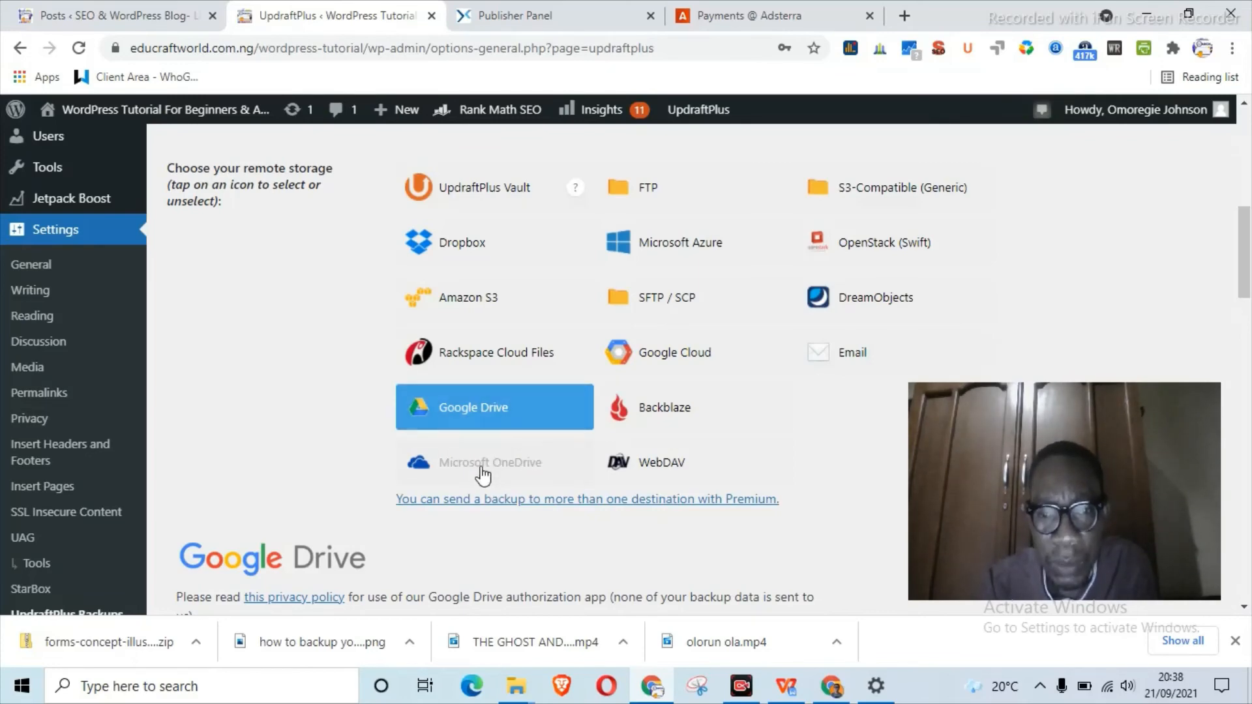
{"action": "left_click", "coordinate": [509, 470]}
{"action": "scroll", "coordinate": [551, 481], "scroll_direction": "down", "scroll_amount": 7}
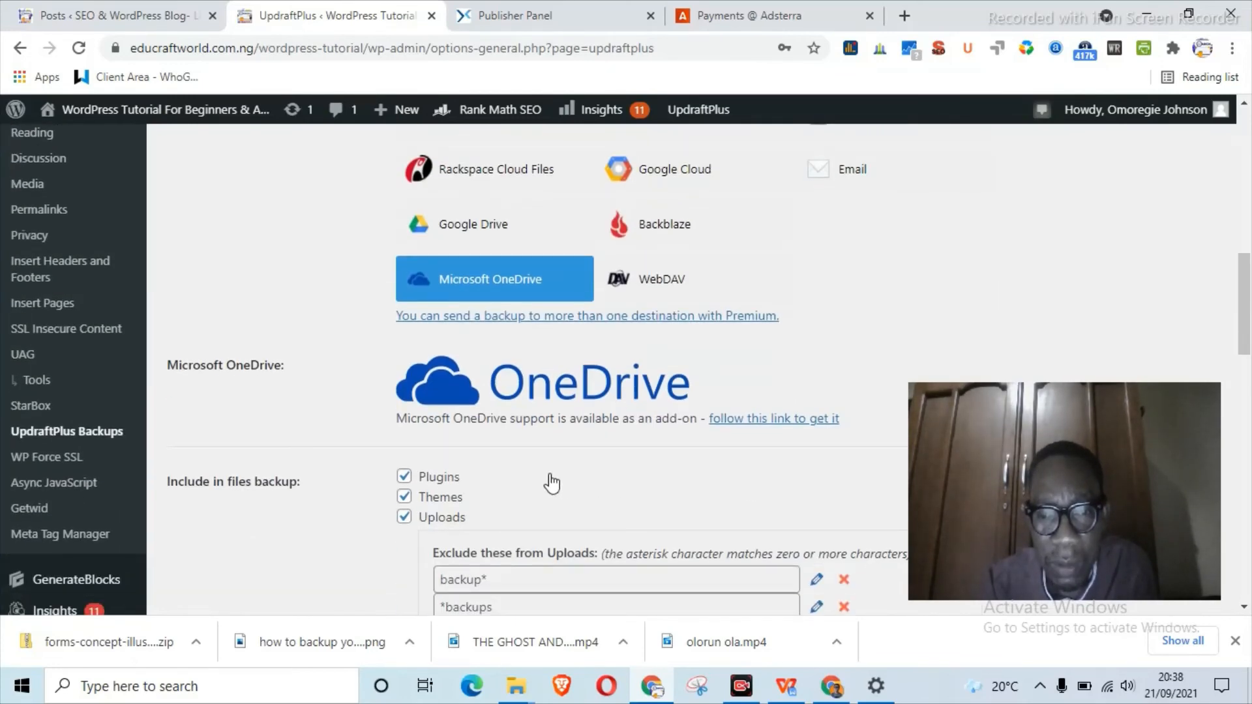
Review the files backup inclusions and exclusion rules, database encryption, email report and expert settings down to the end of the page.
{"action": "scroll", "coordinate": [517, 382], "scroll_direction": "down", "scroll_amount": 15}
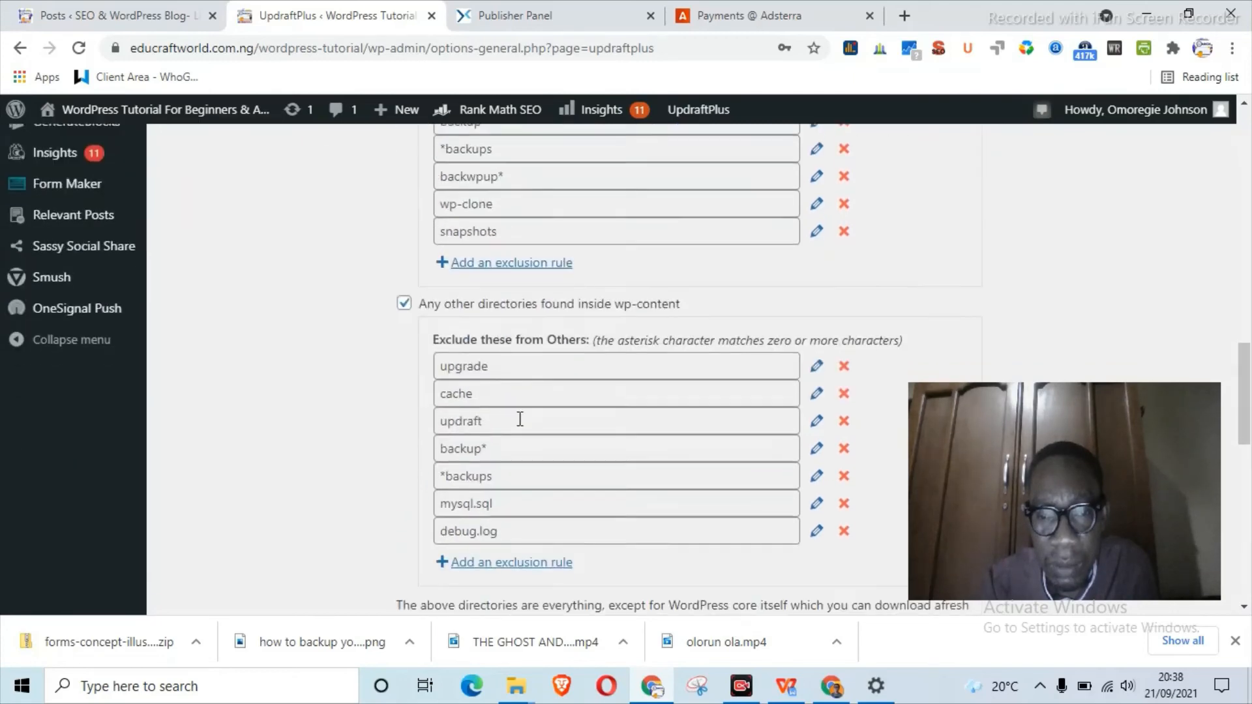
{"action": "scroll", "coordinate": [524, 442], "scroll_direction": "down", "scroll_amount": 1}
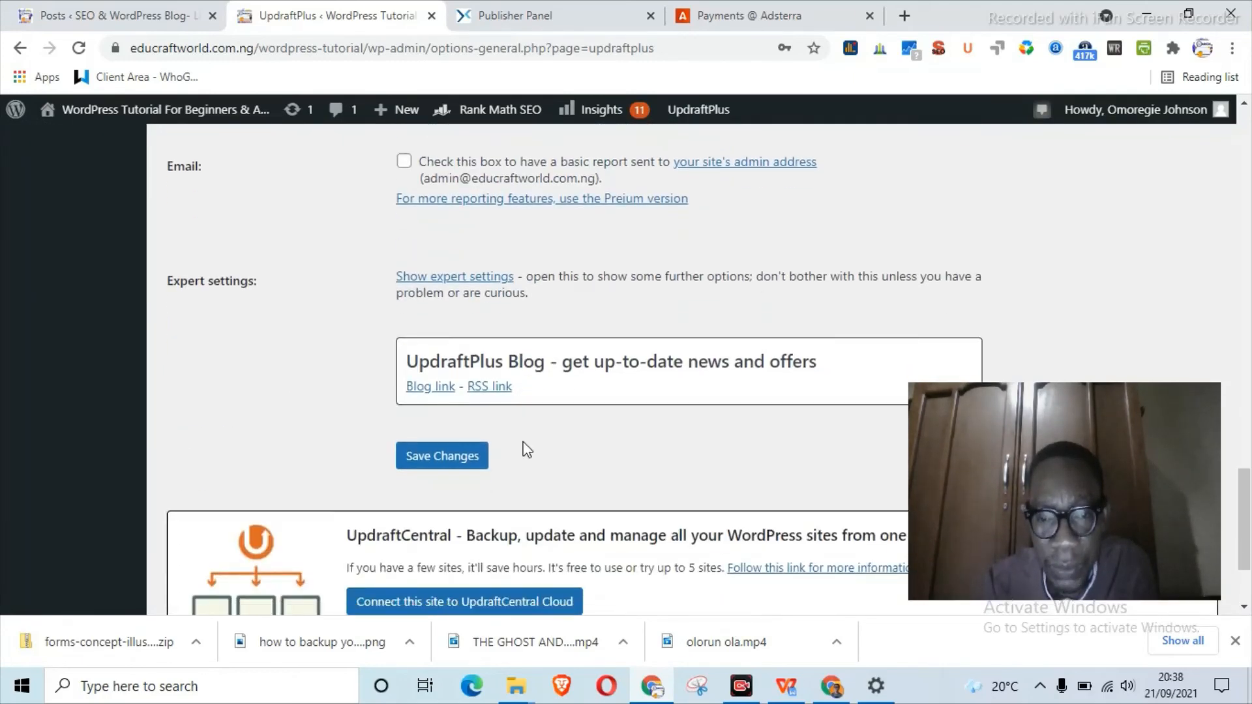
{"action": "scroll", "coordinate": [527, 450], "scroll_direction": "up", "scroll_amount": 16}
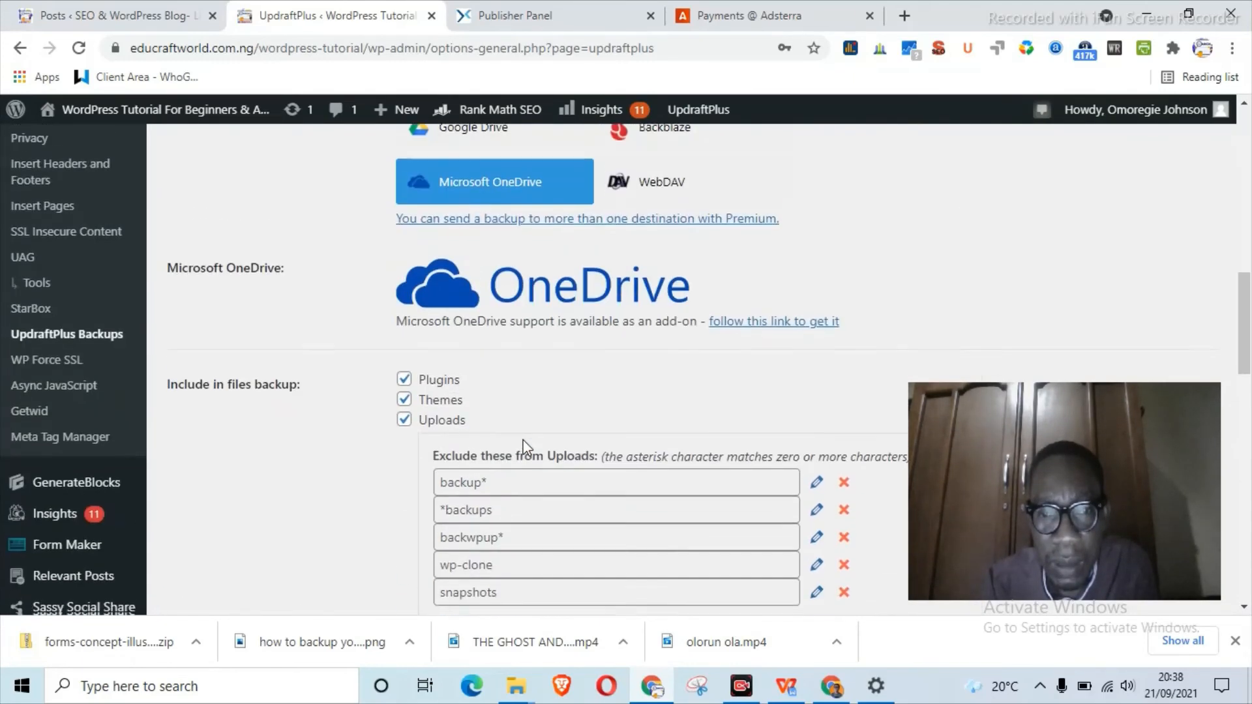
{"action": "scroll", "coordinate": [527, 449], "scroll_direction": "down", "scroll_amount": 12}
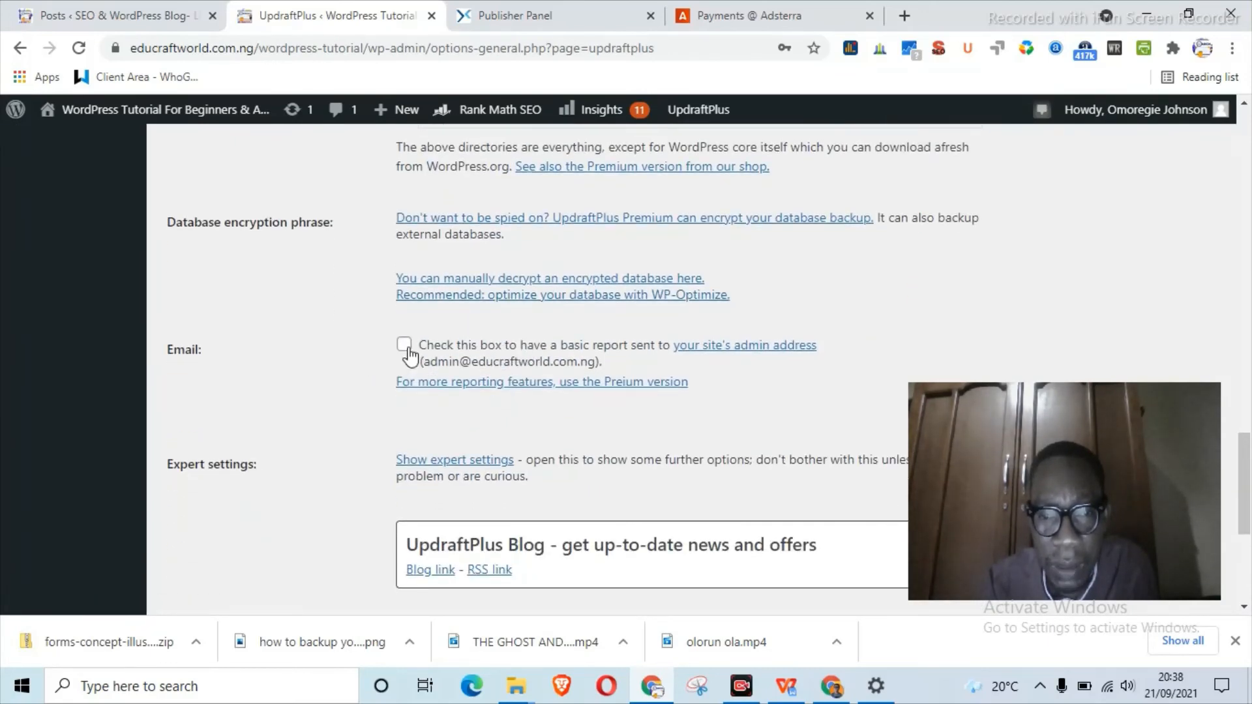
{"action": "scroll", "coordinate": [410, 356], "scroll_direction": "up", "scroll_amount": 10}
{"action": "scroll", "coordinate": [411, 357], "scroll_direction": "down", "scroll_amount": 10}
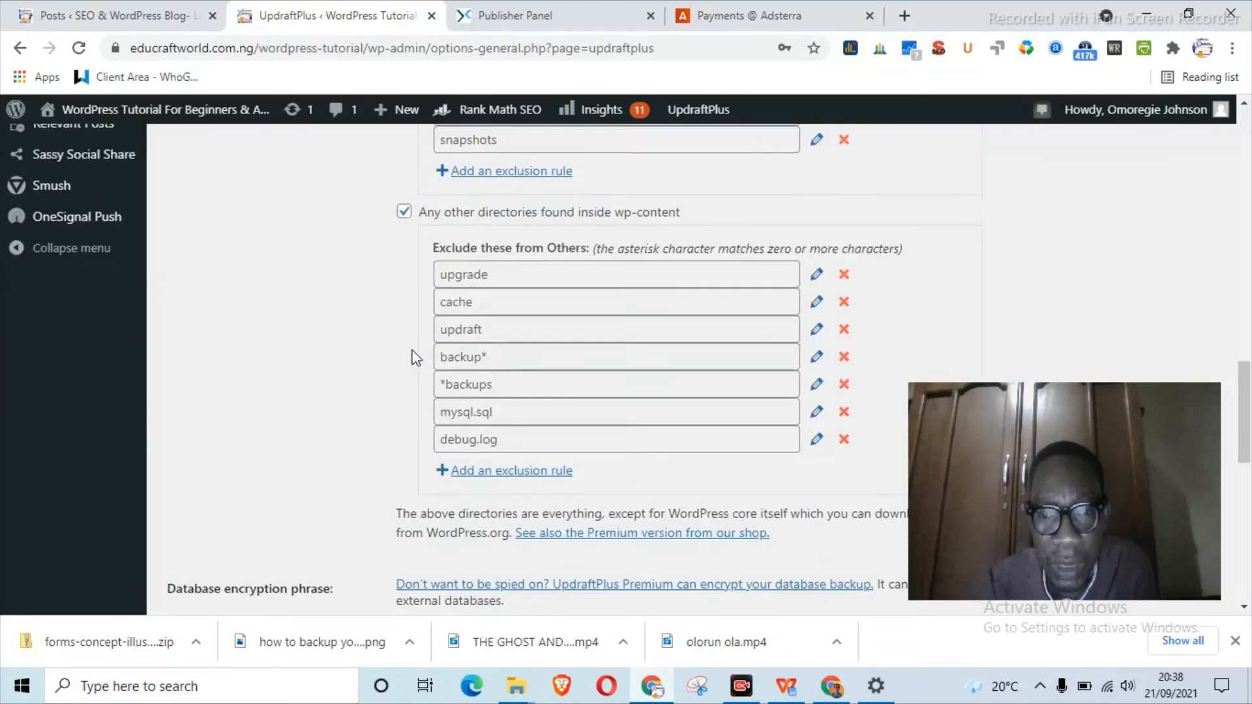
{"action": "scroll", "coordinate": [412, 356], "scroll_direction": "down", "scroll_amount": 5}
{"action": "scroll", "coordinate": [412, 349], "scroll_direction": "up", "scroll_amount": 4}
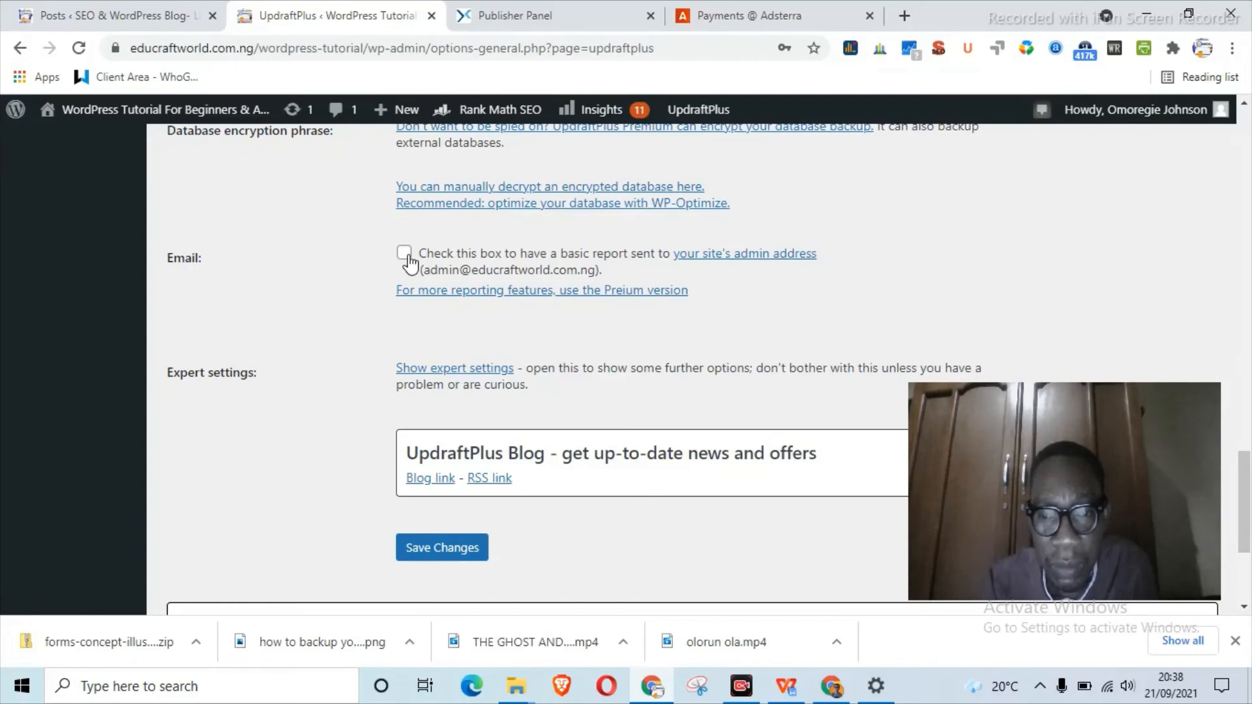
{"action": "scroll", "coordinate": [668, 528], "scroll_direction": "down", "scroll_amount": 3}
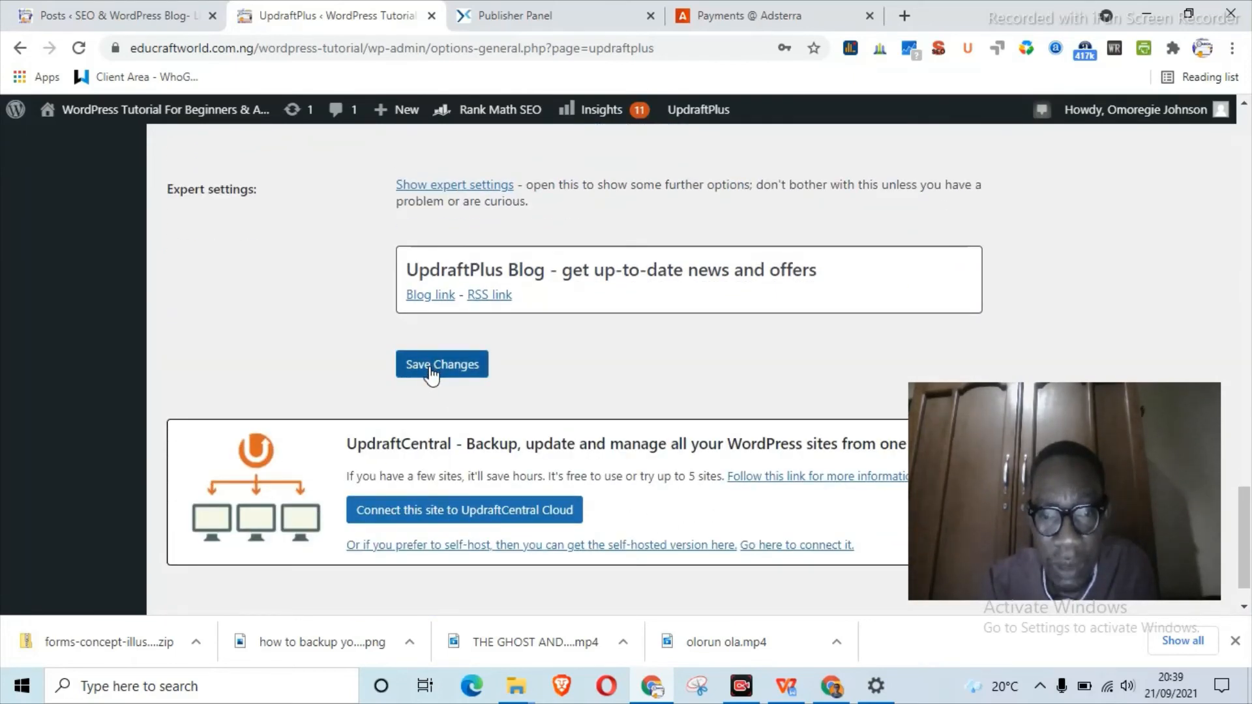
{"action": "scroll", "coordinate": [603, 369], "scroll_direction": "down", "scroll_amount": 1}
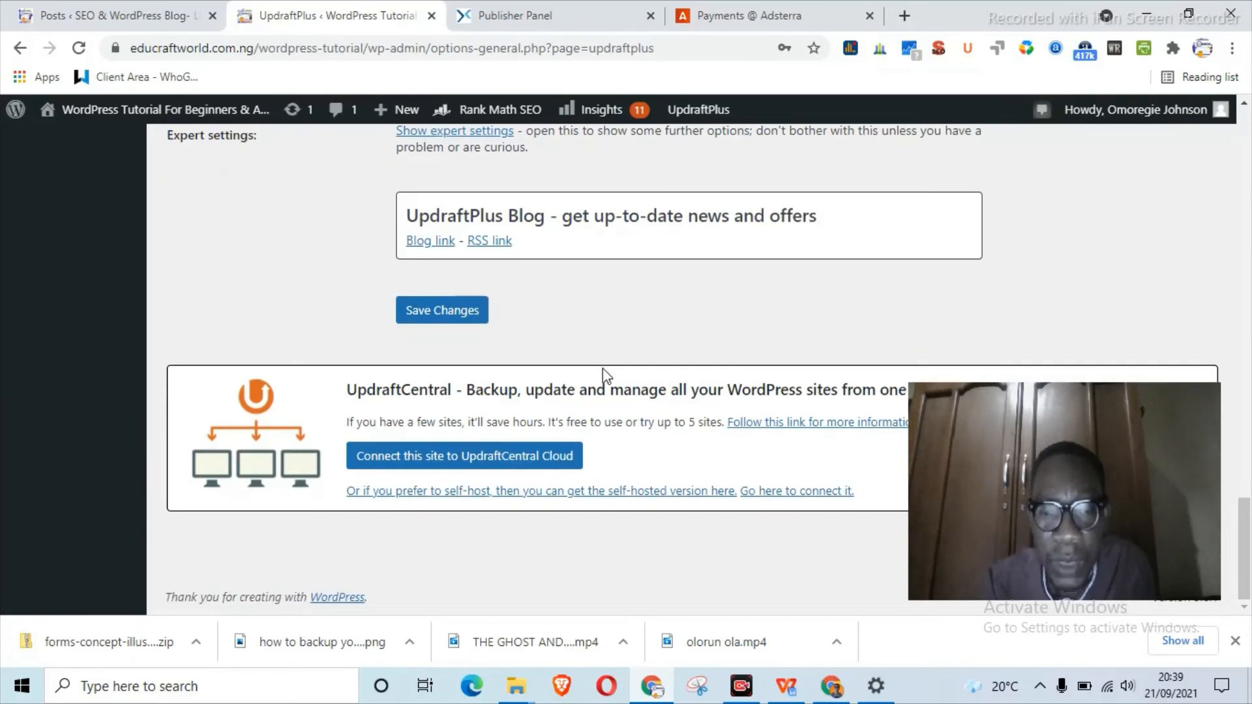
Select Google Drive as the remote storage again and review its folder and authentication settings.
{"action": "scroll", "coordinate": [602, 369], "scroll_direction": "up", "scroll_amount": 20}
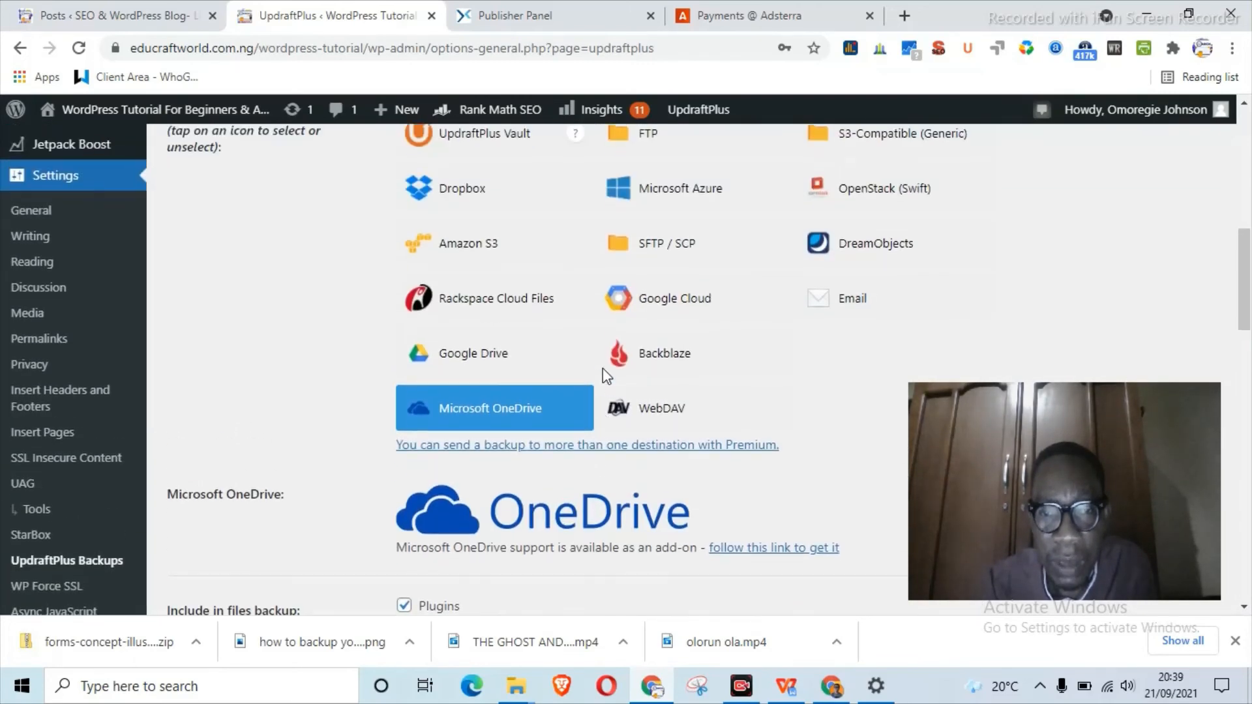
{"action": "left_click", "coordinate": [519, 369]}
{"action": "scroll", "coordinate": [559, 425], "scroll_direction": "down", "scroll_amount": 4}
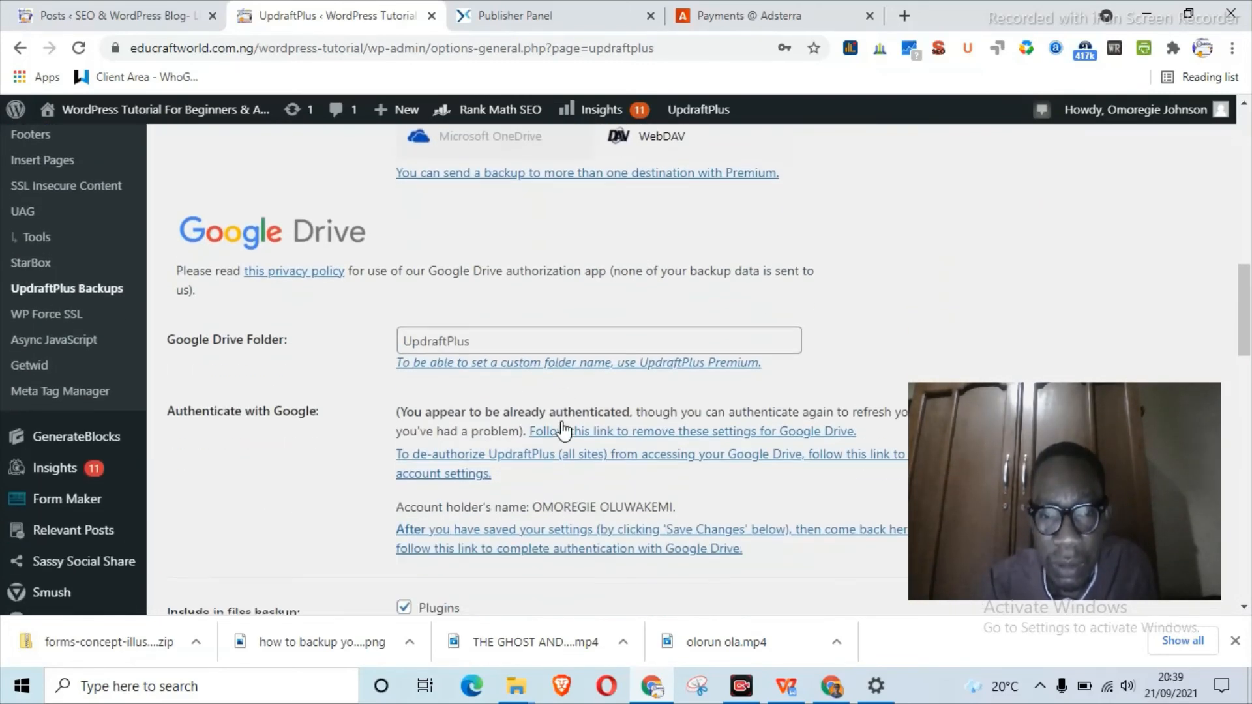
{"action": "scroll", "coordinate": [563, 431], "scroll_direction": "down", "scroll_amount": 10}
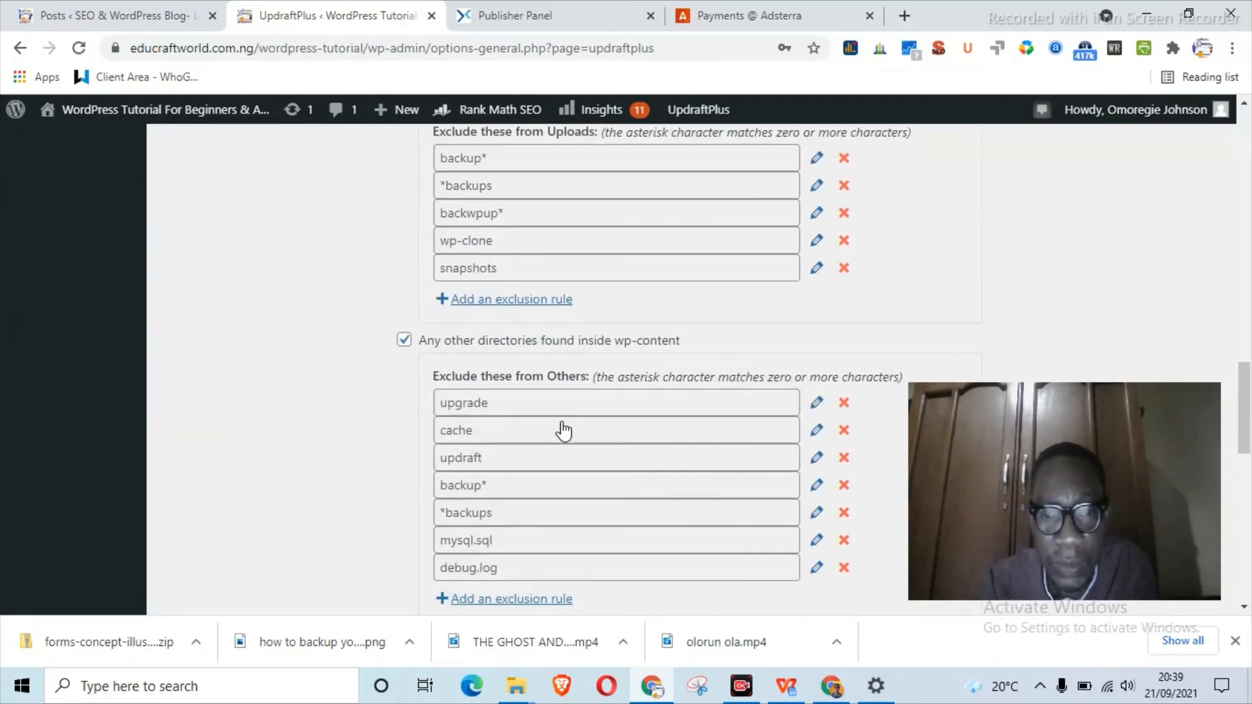
Save the UpdraftPlus settings with Google Drive as the remote storage.
{"action": "scroll", "coordinate": [563, 430], "scroll_direction": "down", "scroll_amount": 10}
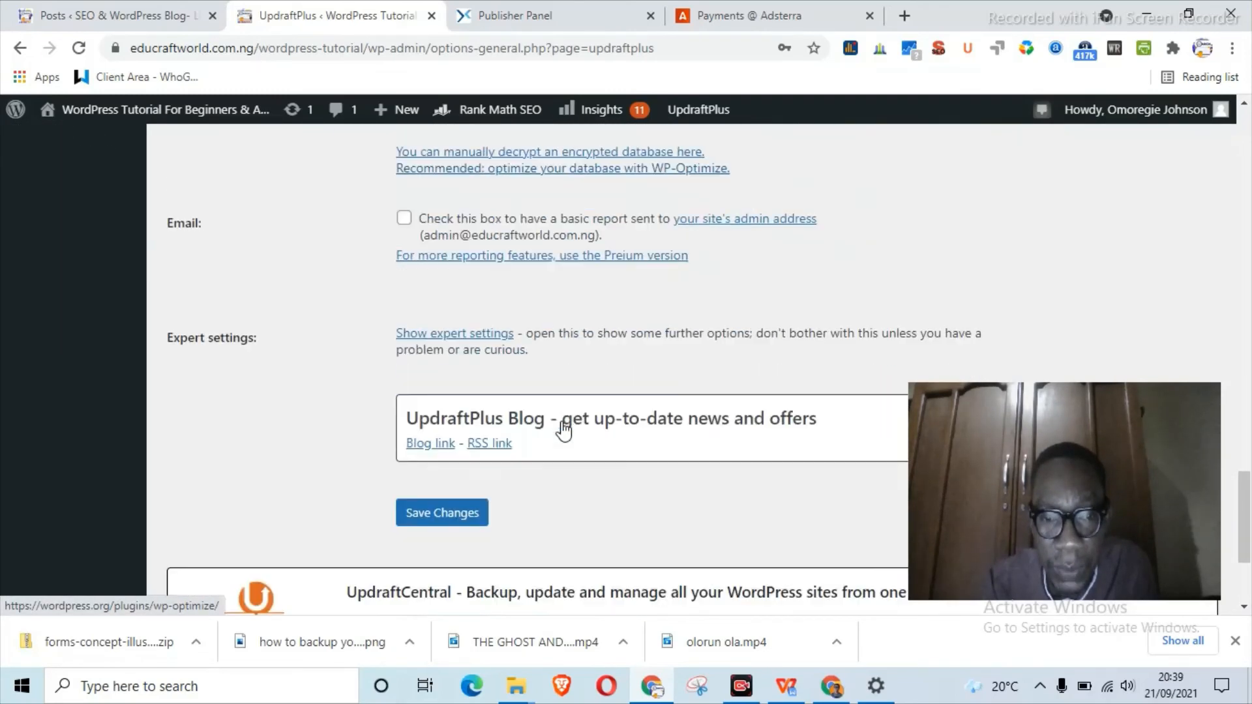
{"action": "scroll", "coordinate": [564, 431], "scroll_direction": "down", "scroll_amount": 1}
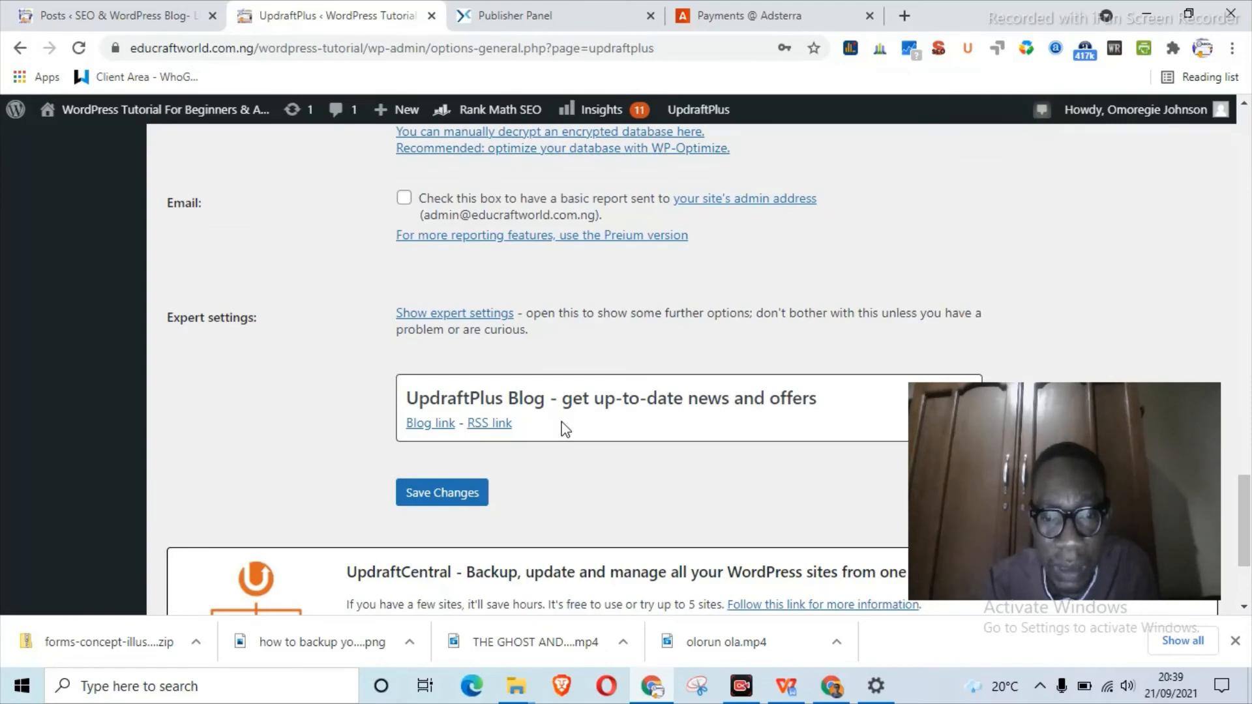
{"action": "scroll", "coordinate": [565, 429], "scroll_direction": "down", "scroll_amount": 3}
{"action": "scroll", "coordinate": [563, 425], "scroll_direction": "up", "scroll_amount": 13}
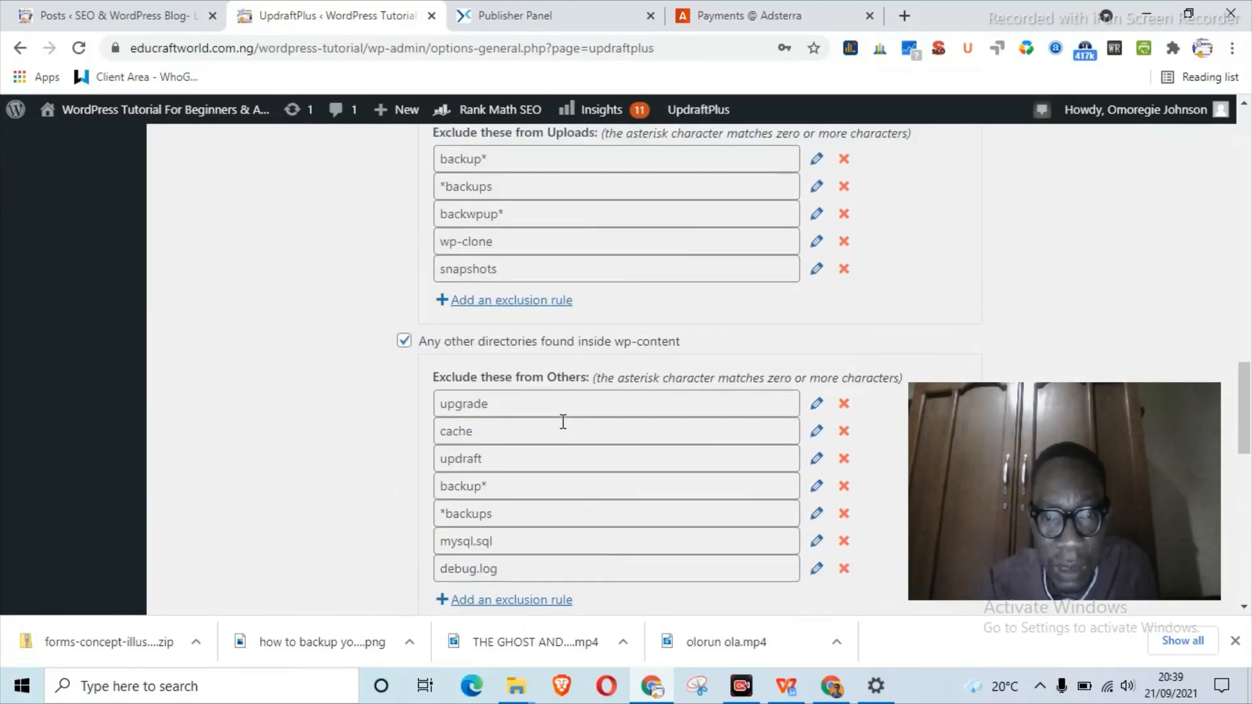
{"action": "scroll", "coordinate": [562, 423], "scroll_direction": "up", "scroll_amount": 4}
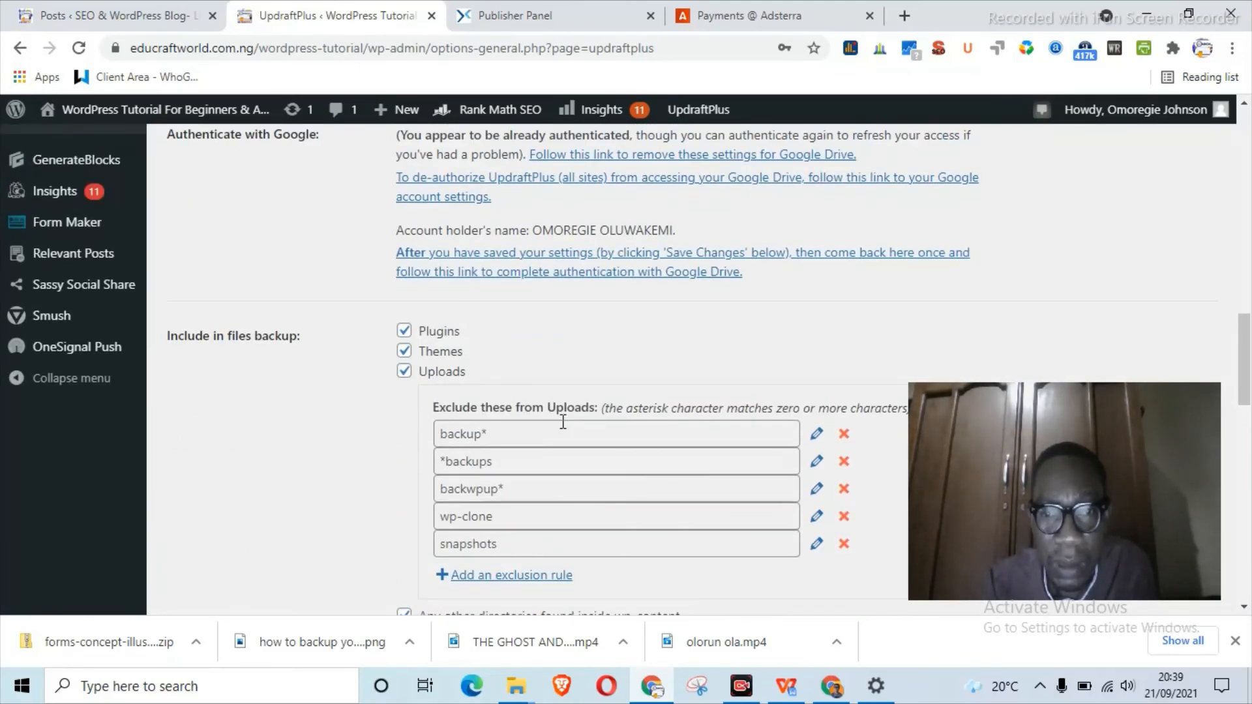
{"action": "scroll", "coordinate": [564, 427], "scroll_direction": "up", "scroll_amount": 1}
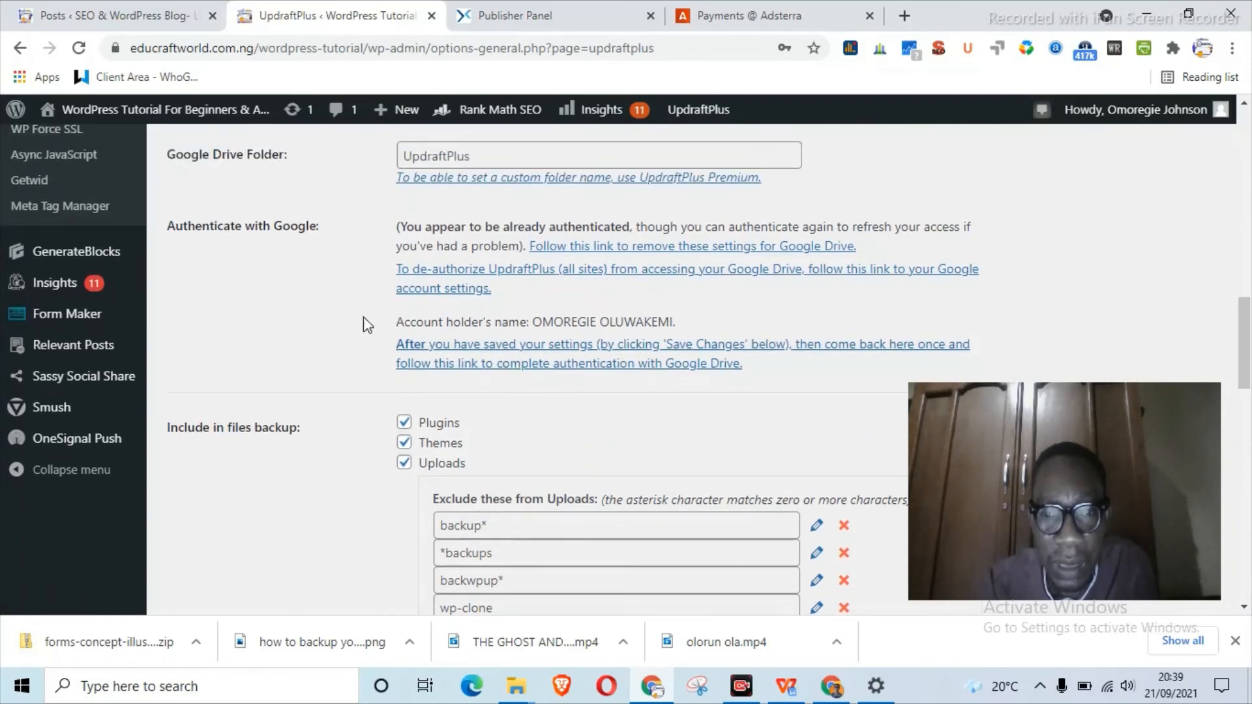
{"action": "scroll", "coordinate": [548, 338], "scroll_direction": "up", "scroll_amount": 2}
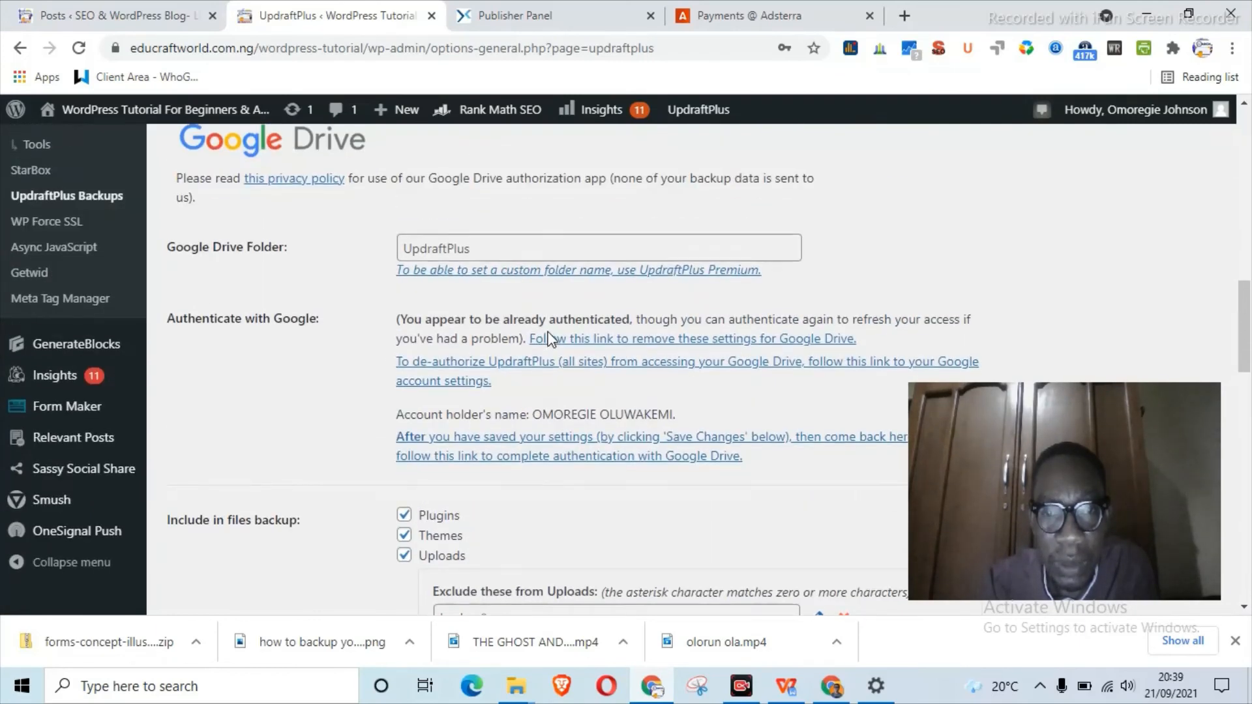
{"action": "scroll", "coordinate": [549, 338], "scroll_direction": "down", "scroll_amount": 15}
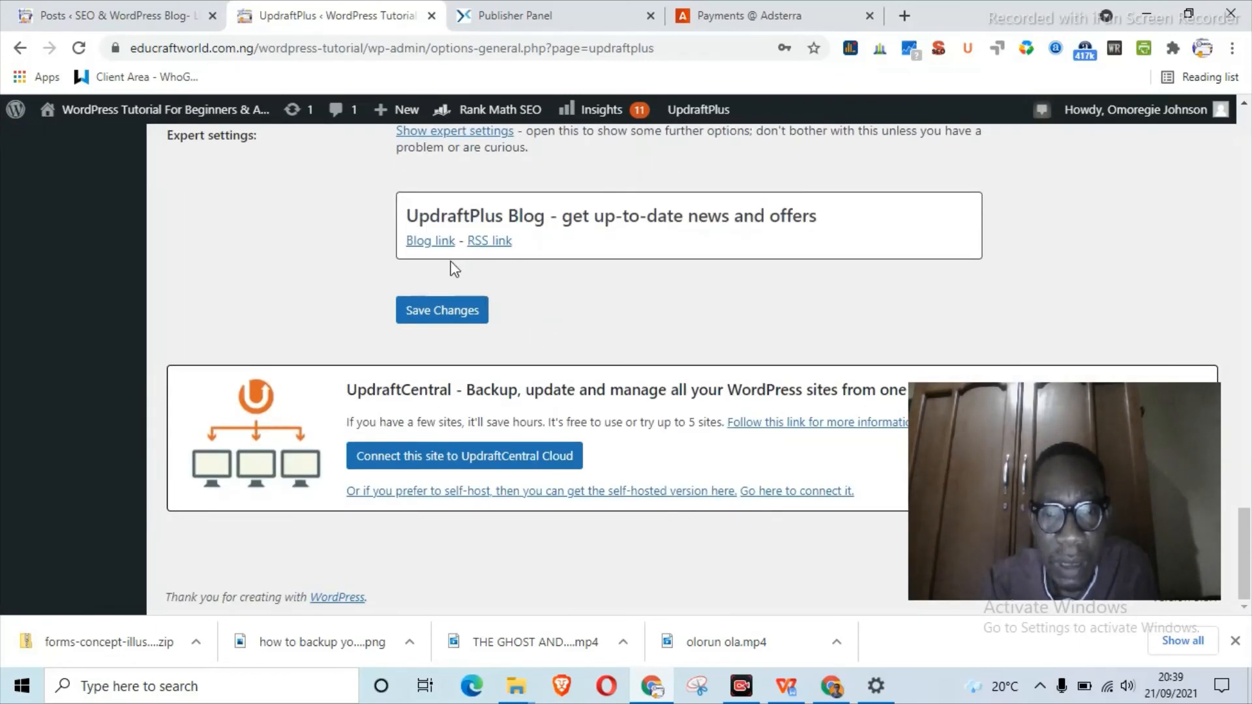
{"action": "left_click", "coordinate": [452, 313]}
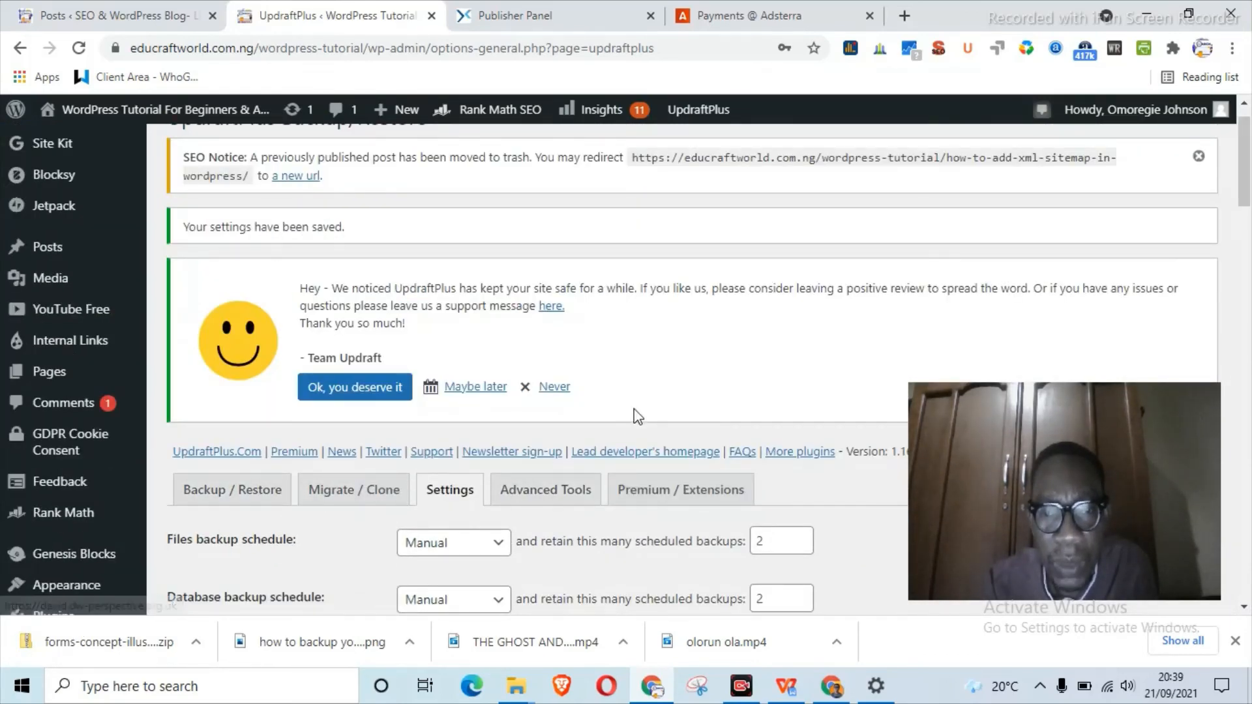
Review the saved settings from the backup schedules through the remote storage choice and exclusion rules to the end of the page.
{"action": "scroll", "coordinate": [522, 393], "scroll_direction": "down", "scroll_amount": 4}
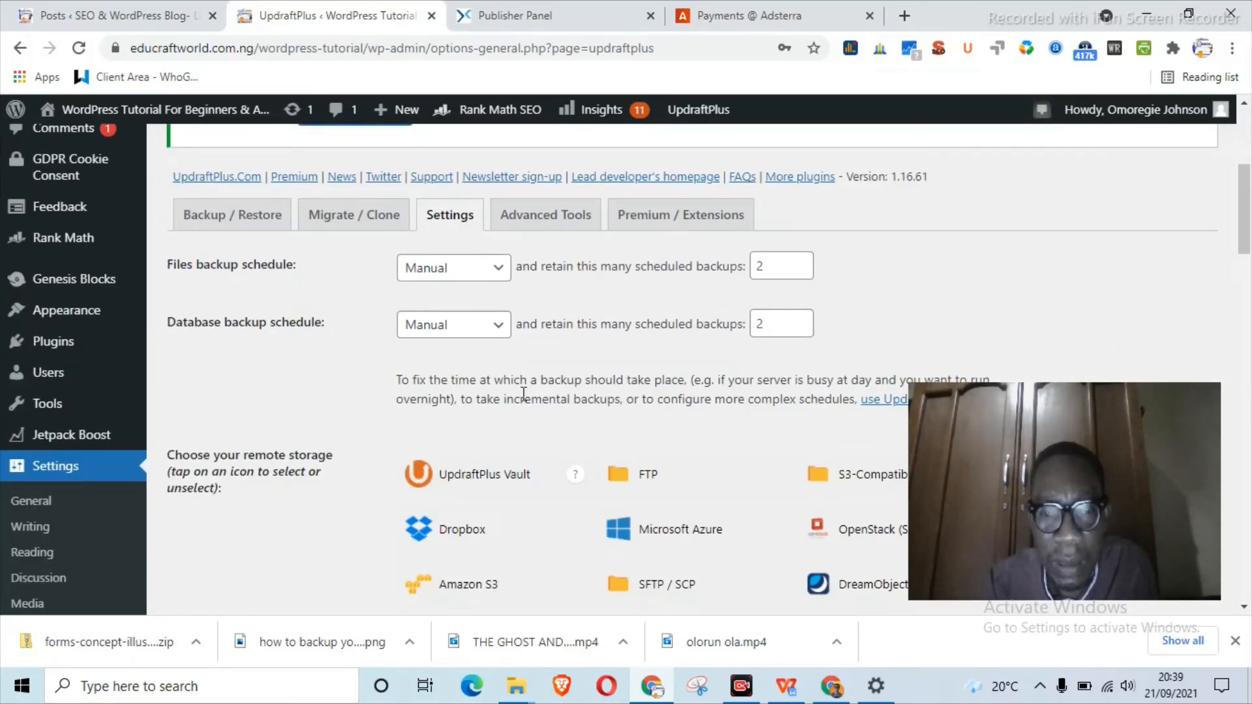
{"action": "scroll", "coordinate": [521, 393], "scroll_direction": "down", "scroll_amount": 15}
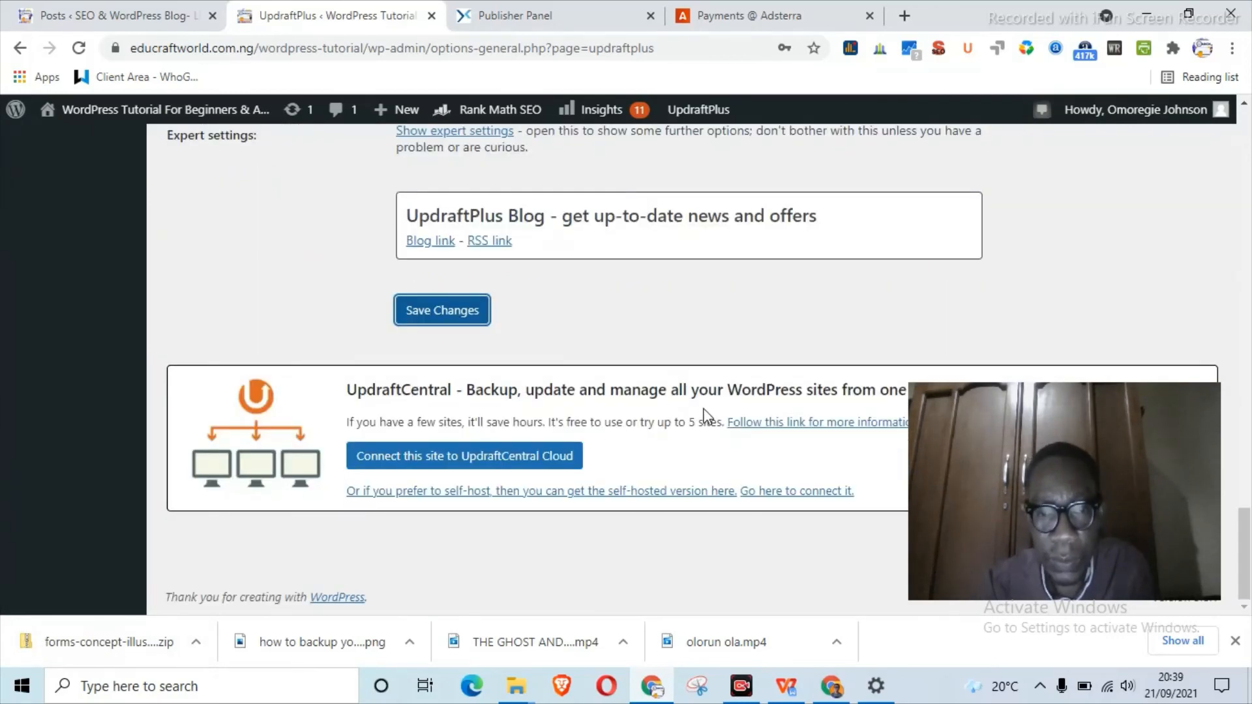
{"action": "scroll", "coordinate": [703, 415], "scroll_direction": "up", "scroll_amount": 10}
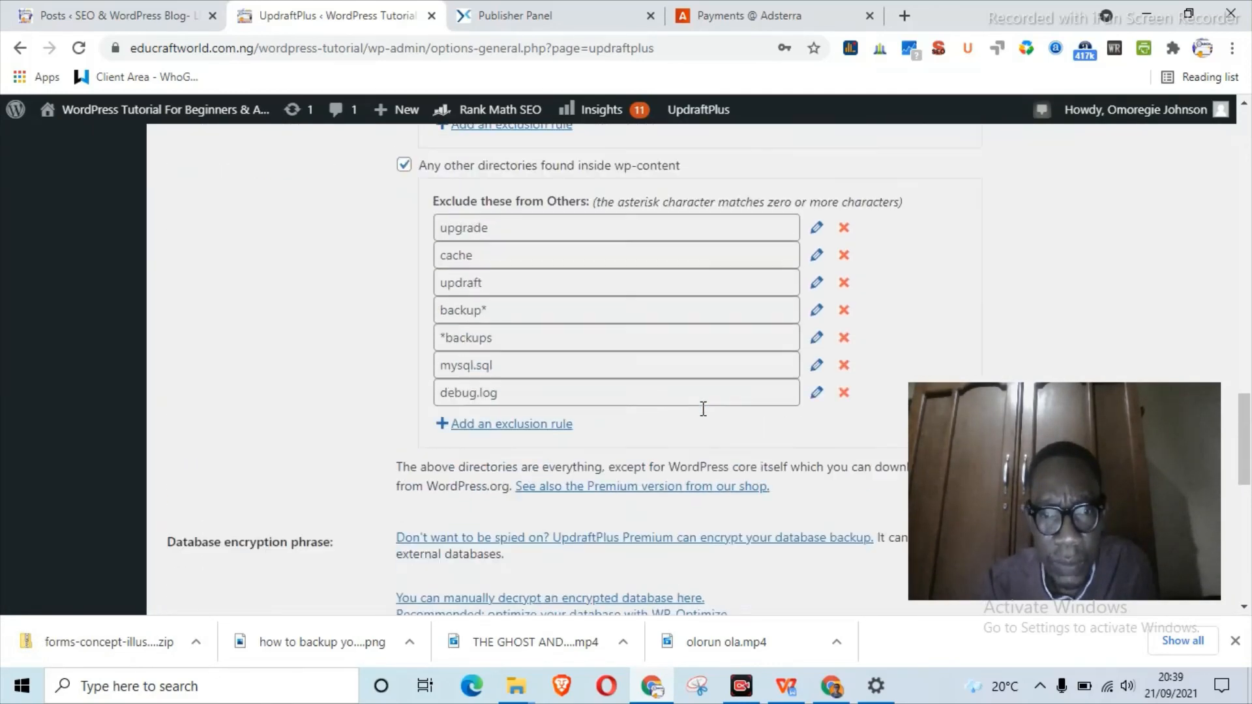
{"action": "scroll", "coordinate": [703, 409], "scroll_direction": "up", "scroll_amount": 10}
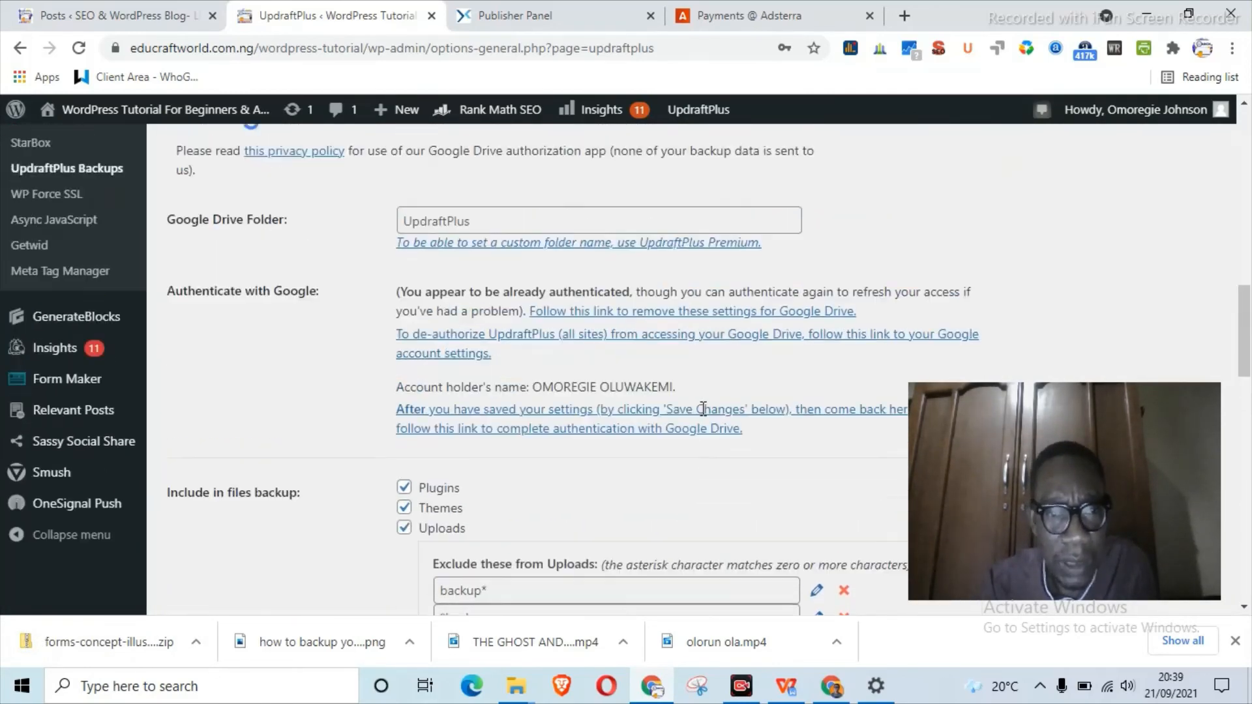
{"action": "scroll", "coordinate": [703, 411], "scroll_direction": "up", "scroll_amount": 6}
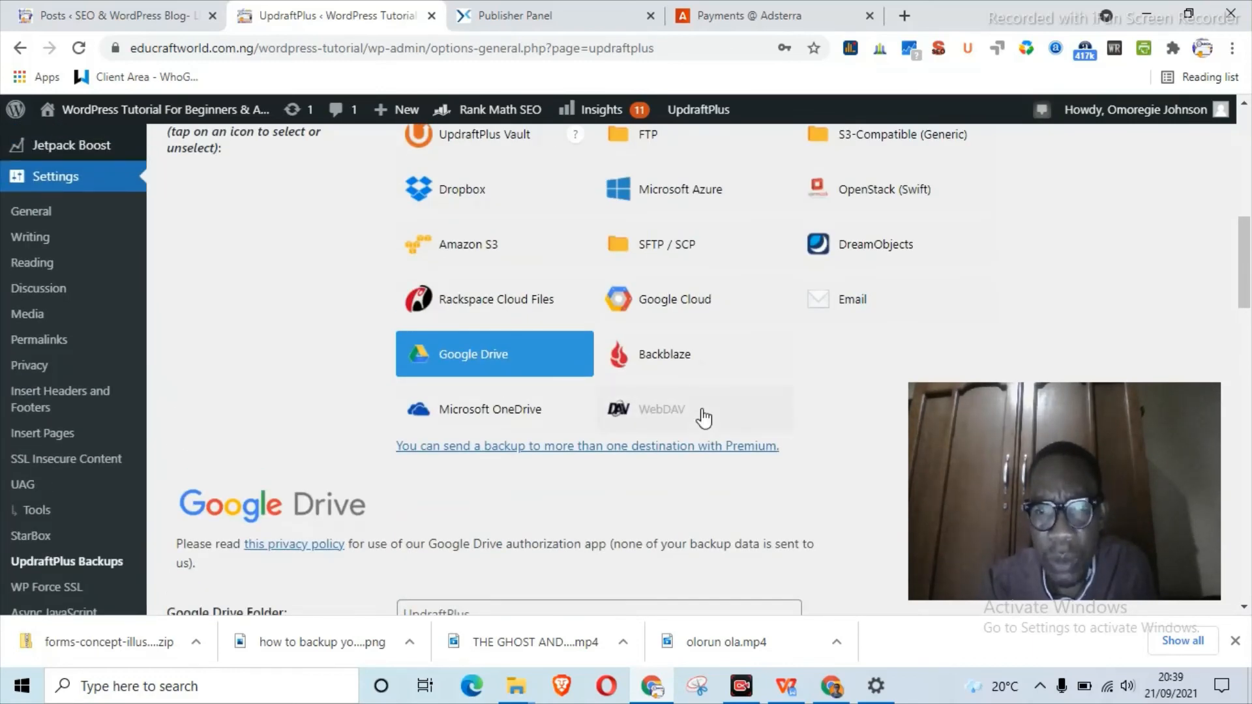
{"action": "scroll", "coordinate": [704, 418], "scroll_direction": "up", "scroll_amount": 10}
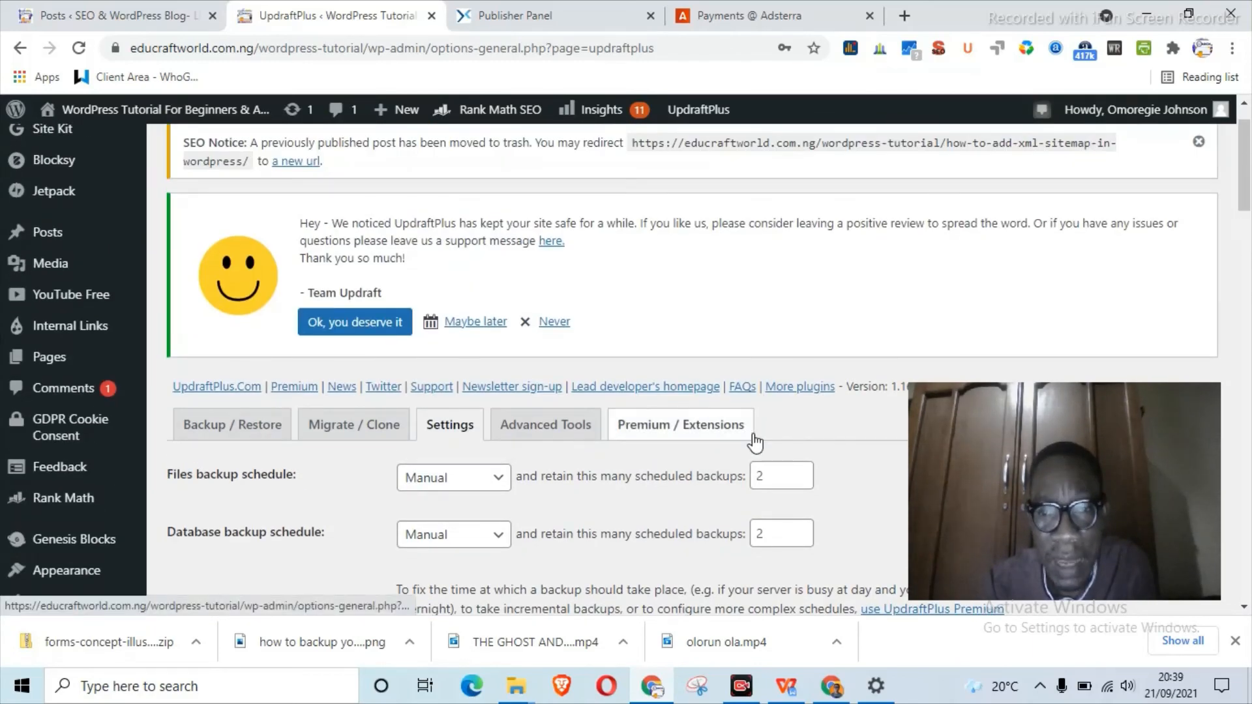
{"action": "scroll", "coordinate": [755, 442], "scroll_direction": "down", "scroll_amount": 3}
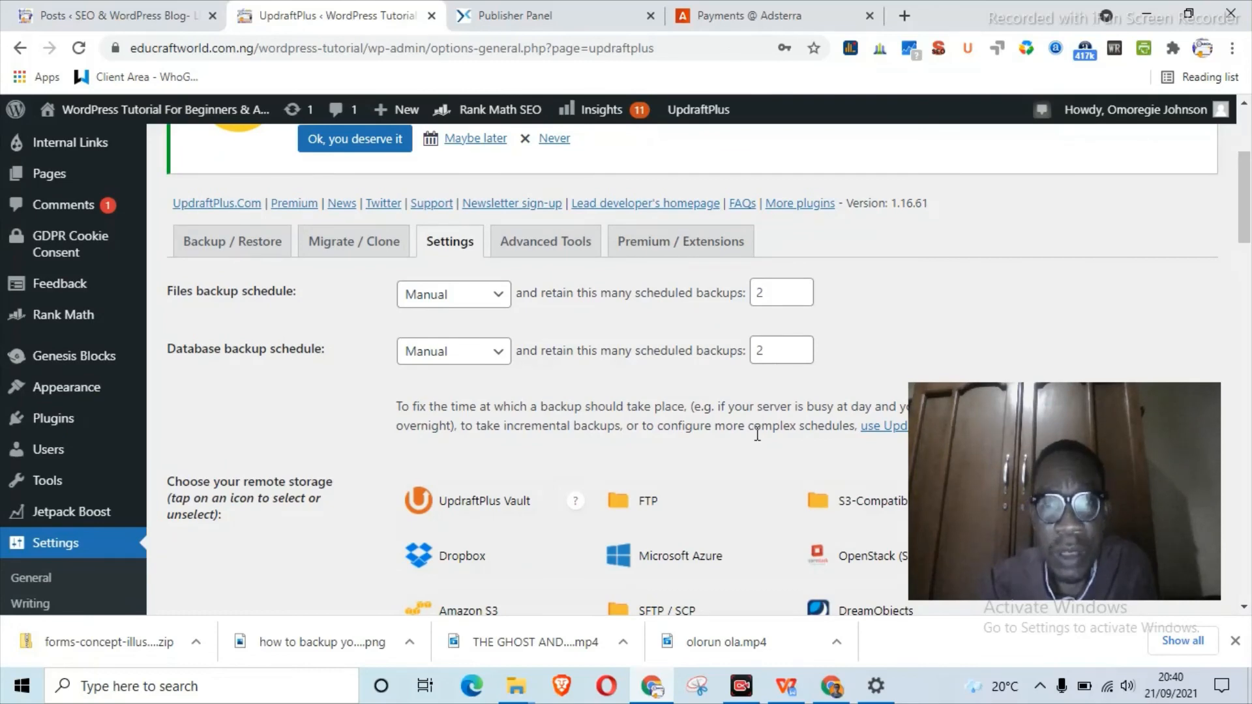
{"action": "scroll", "coordinate": [757, 434], "scroll_direction": "down", "scroll_amount": 2}
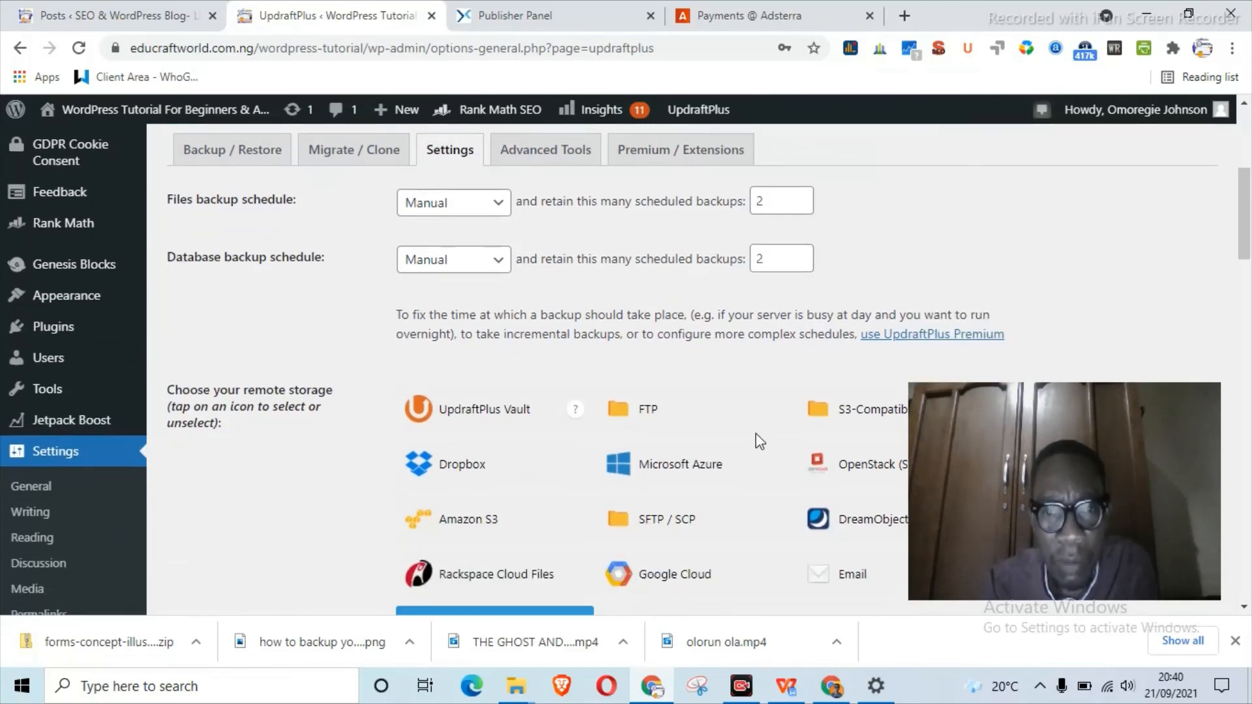
{"action": "scroll", "coordinate": [760, 441], "scroll_direction": "down", "scroll_amount": 3}
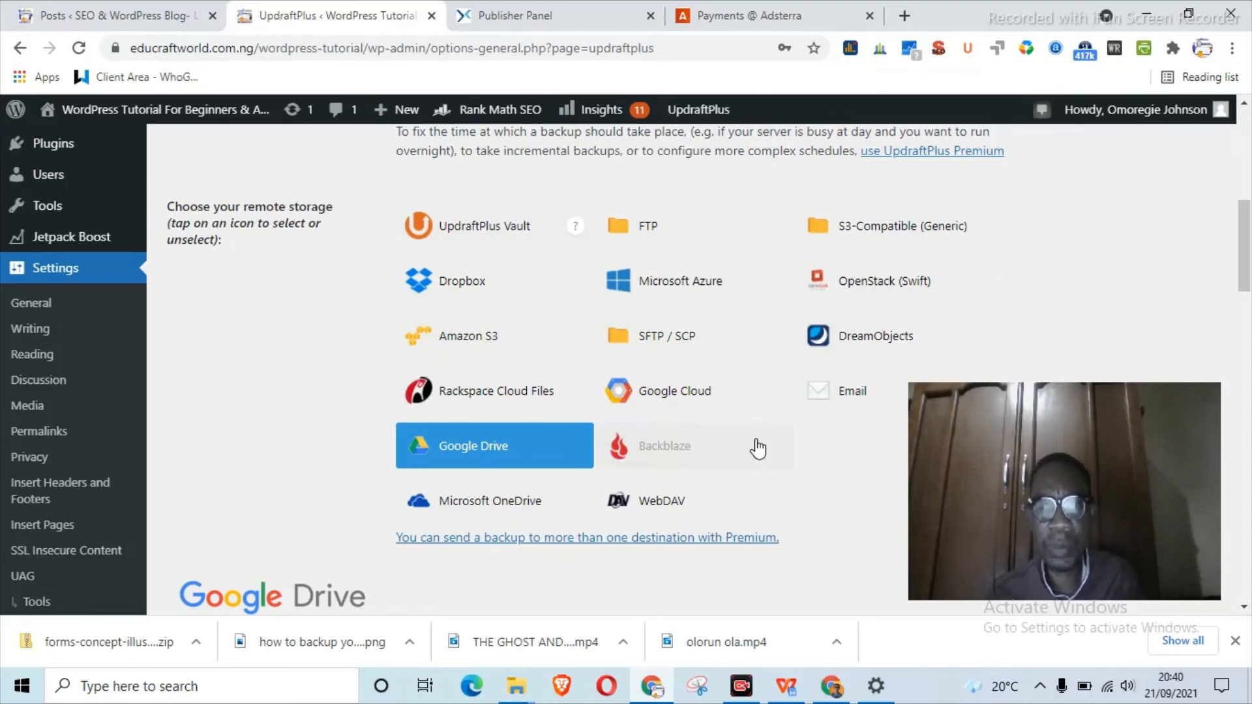
{"action": "scroll", "coordinate": [763, 452], "scroll_direction": "down", "scroll_amount": 1}
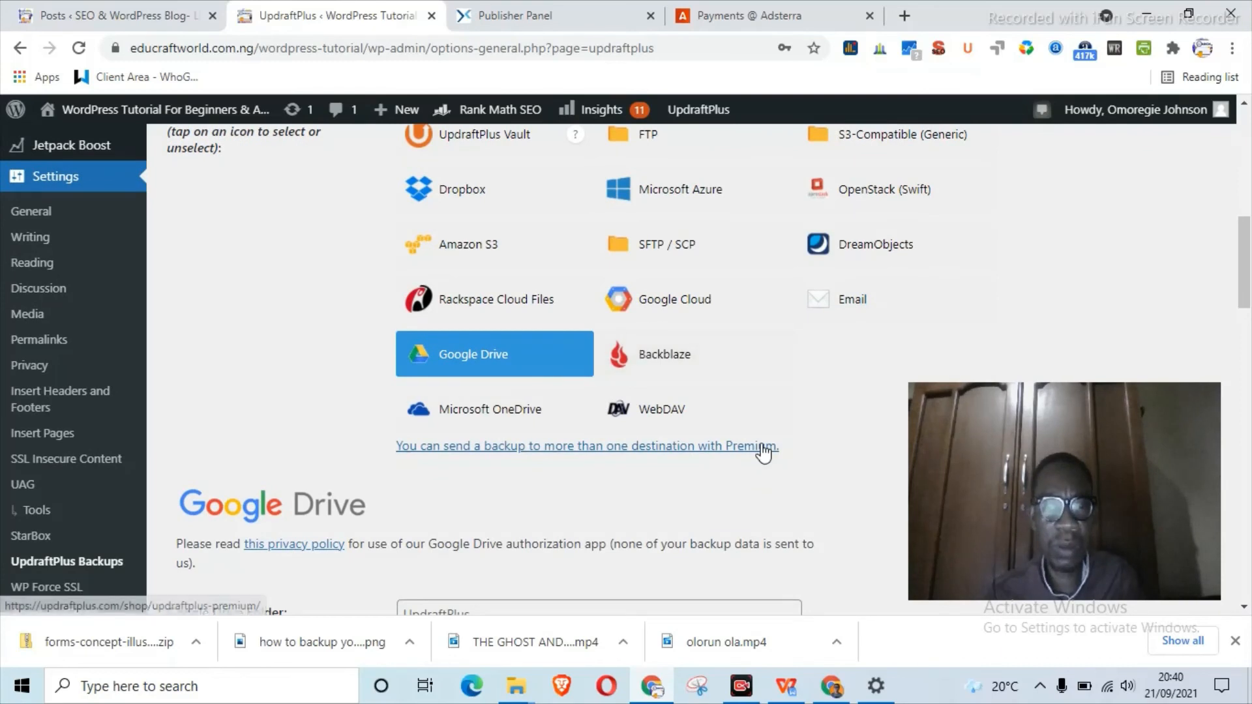